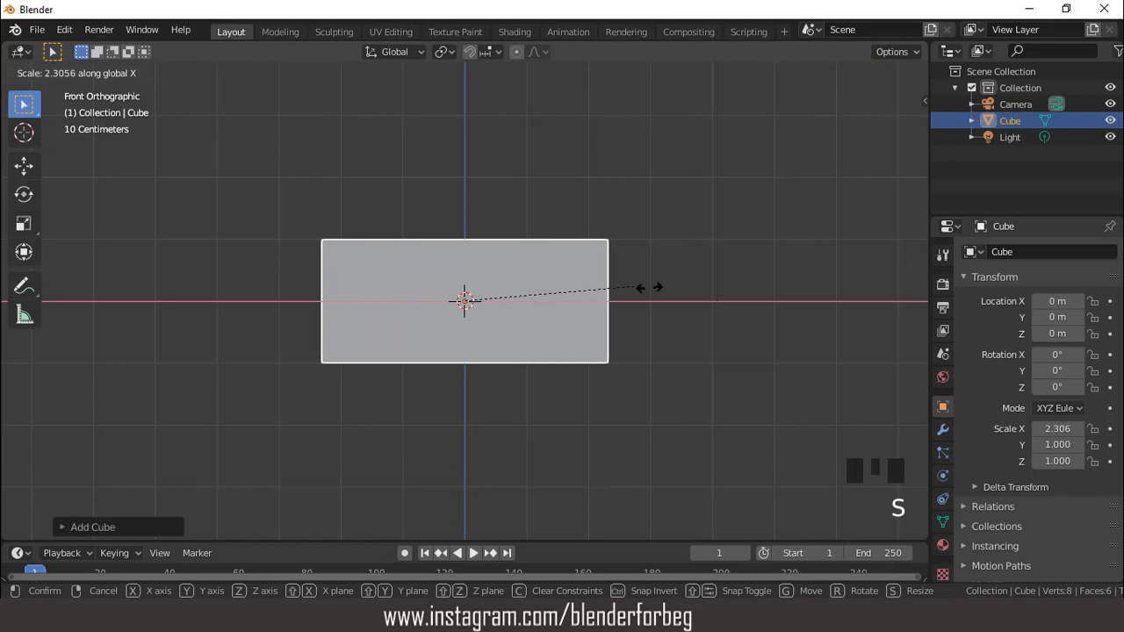
Scale the cube to about 3.59 along X and about 0.19 along Y to form a long thin block.
left_click(737, 290)
key("KP_7")
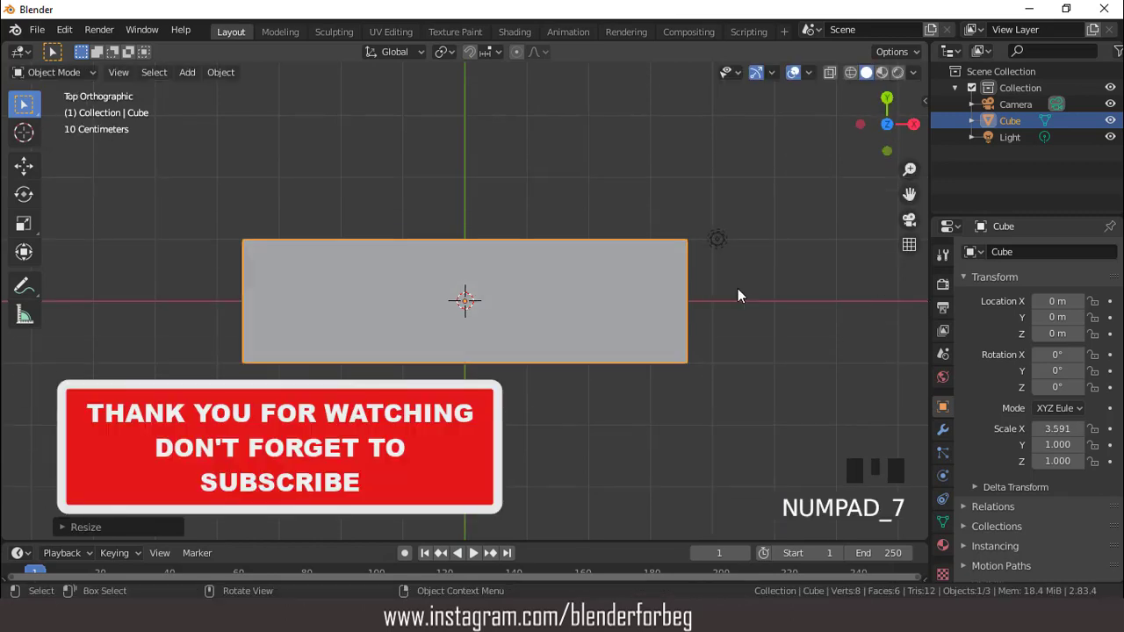
key("s")
key("y")
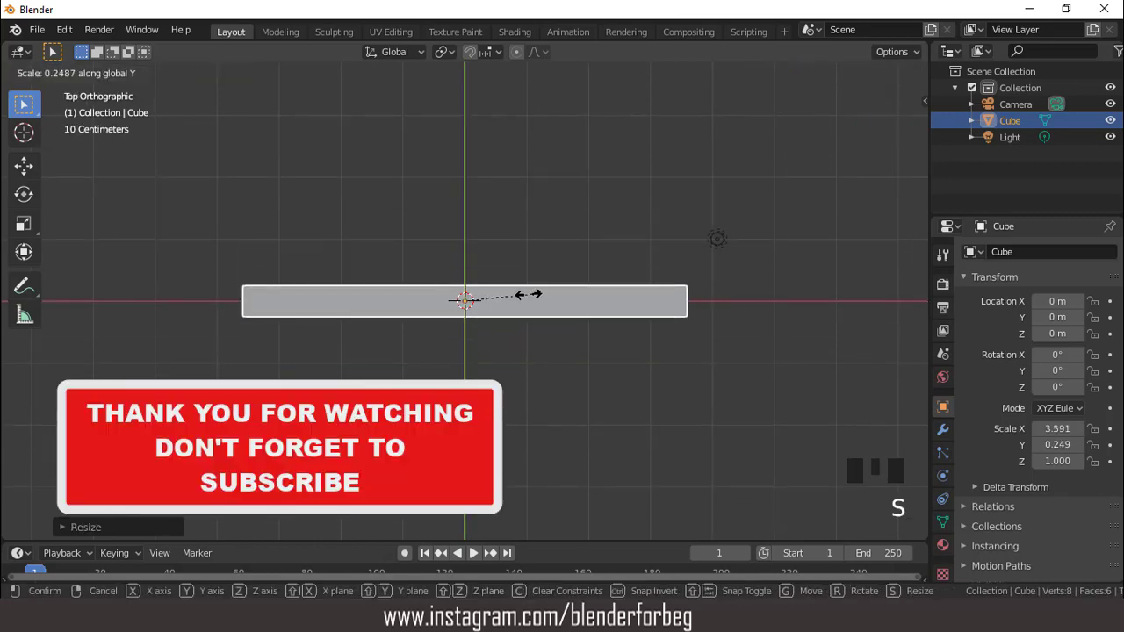
left_click(517, 299)
Shift the block's top face toward negative X so both ends slant.
key("Tab")
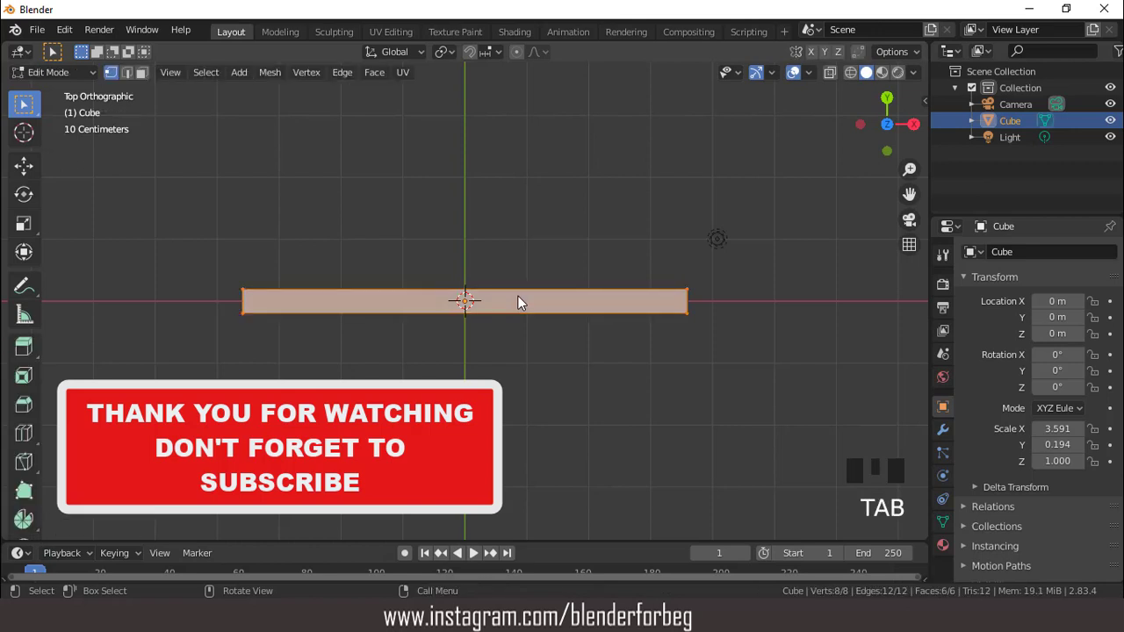
key("3")
left_click(516, 302)
key("KP_1")
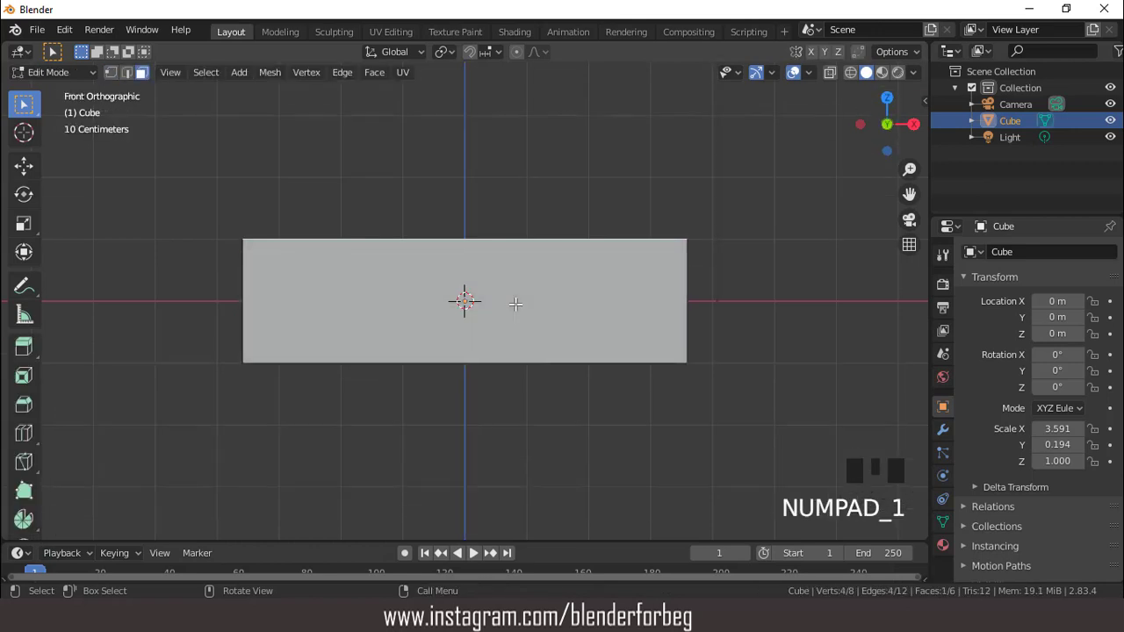
key("g")
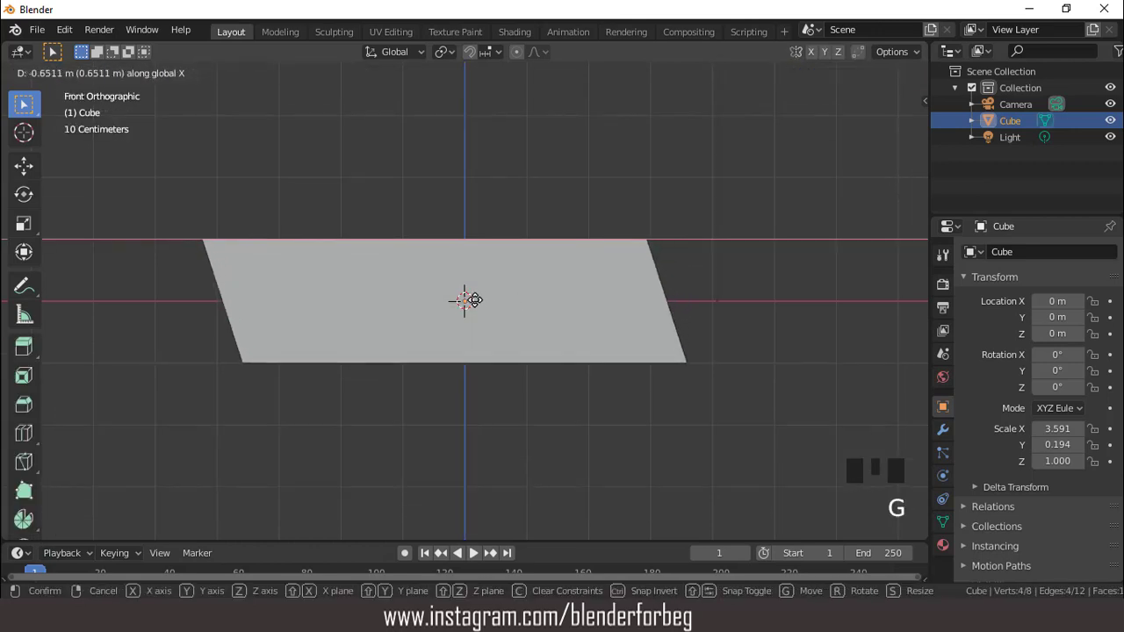
left_click(461, 299)
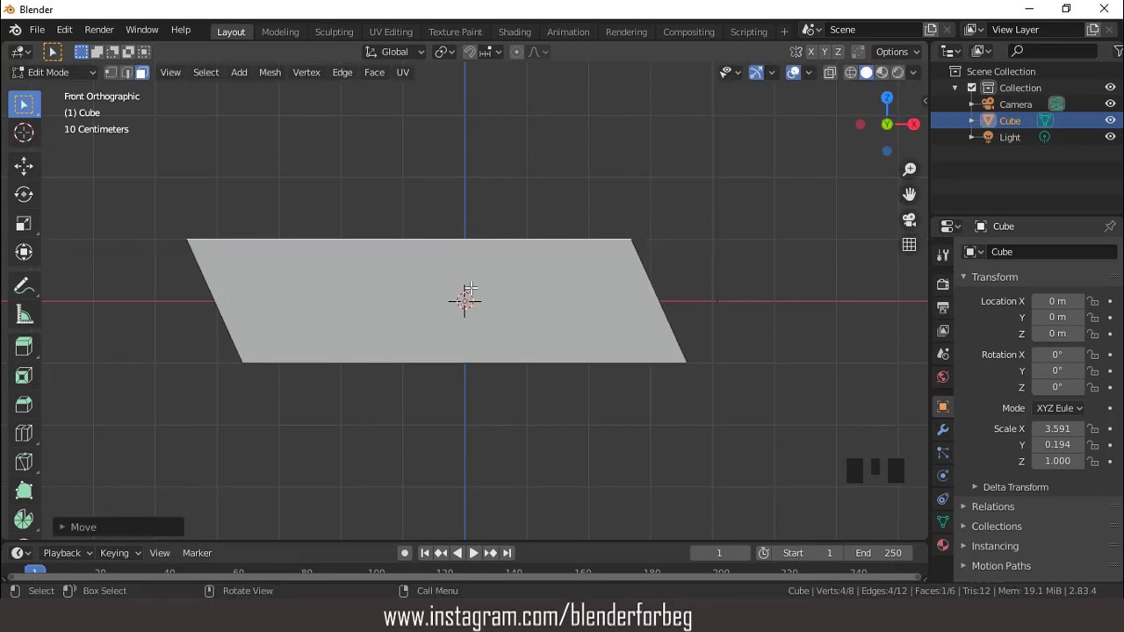
Add eight evenly spaced loop cuts along the slanted block's length and return to Object Mode.
key("ctrl+r")
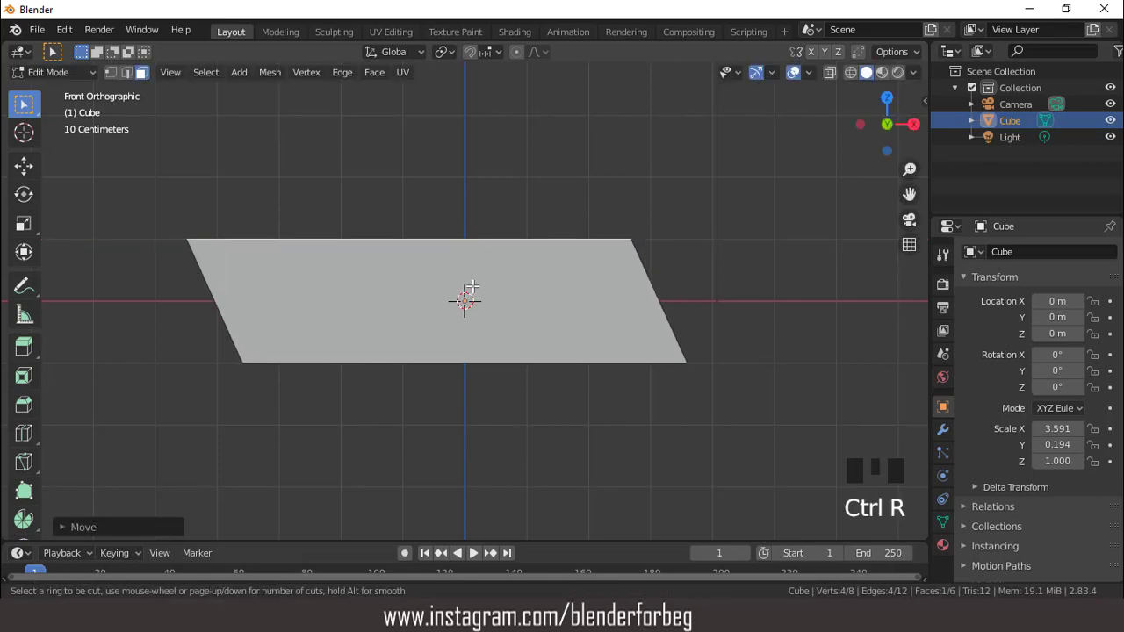
scroll(462, 242, "up", 7)
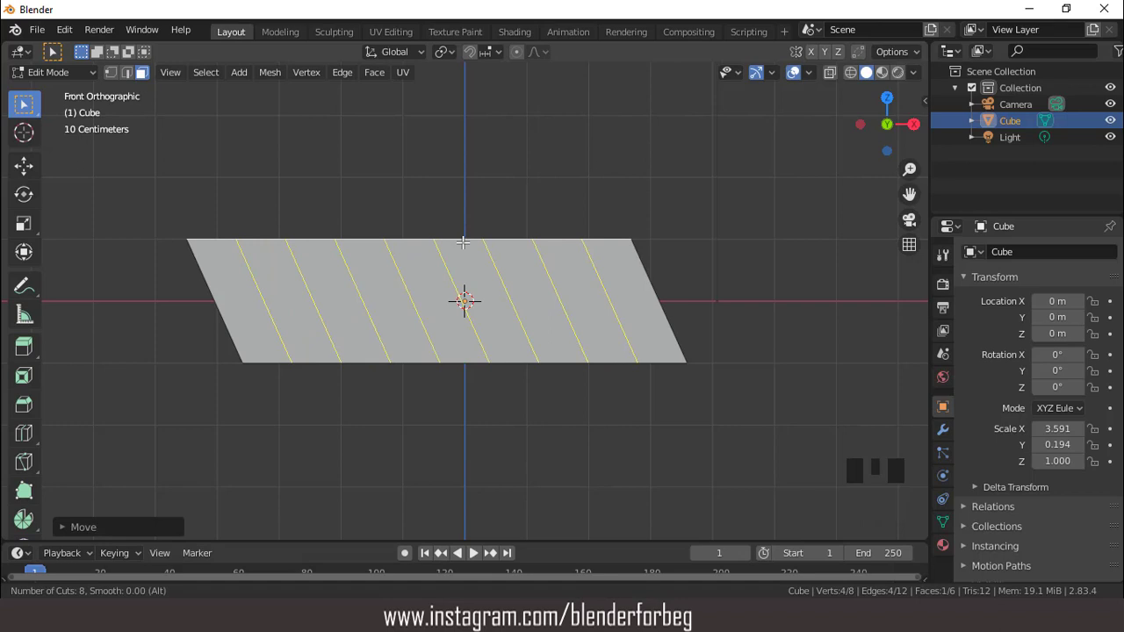
left_click(463, 242)
right_click(463, 242)
scroll(506, 244, "up", 1)
key("Tab")
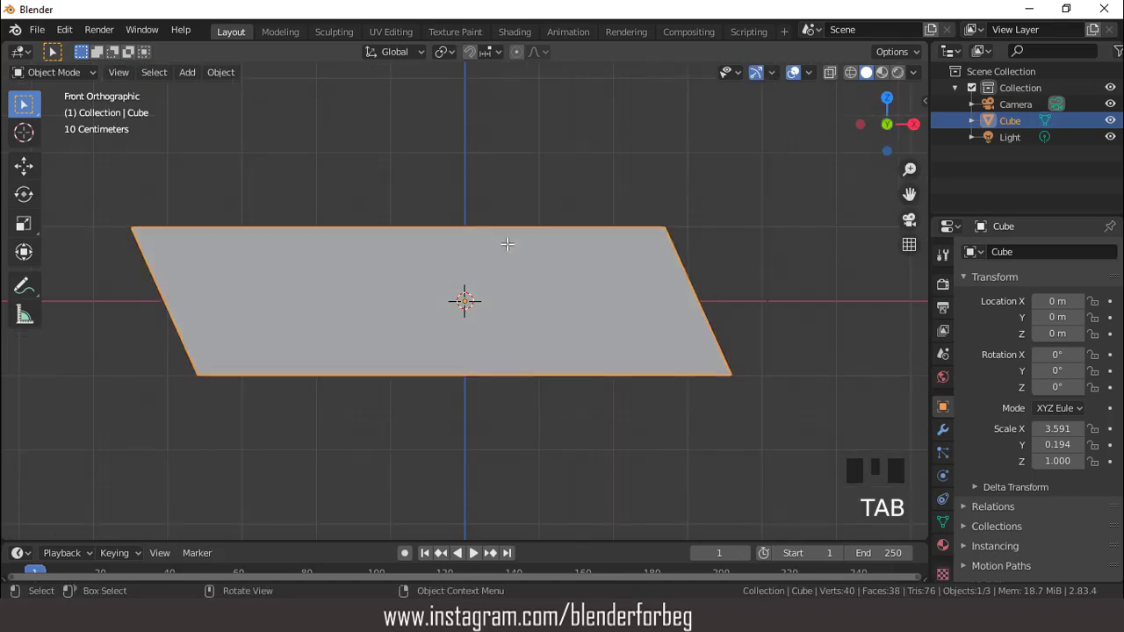
Apply all transforms to the slanted block and set its origin to its geometry.
key("ctrl+a")
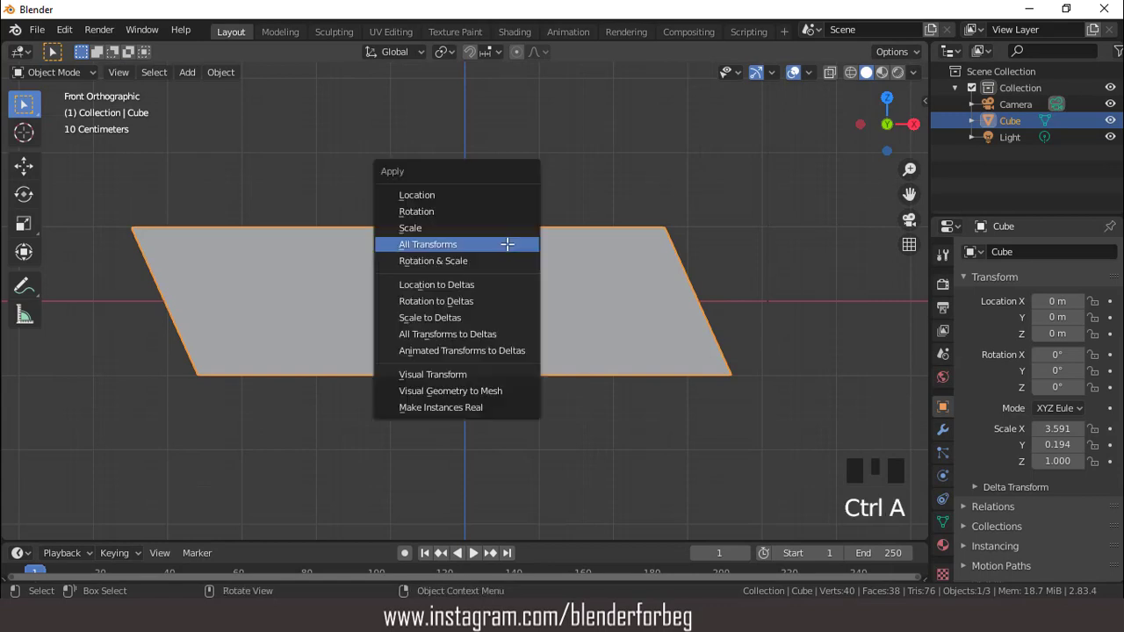
left_click(507, 243)
right_click(518, 165)
mouse_move(519, 164)
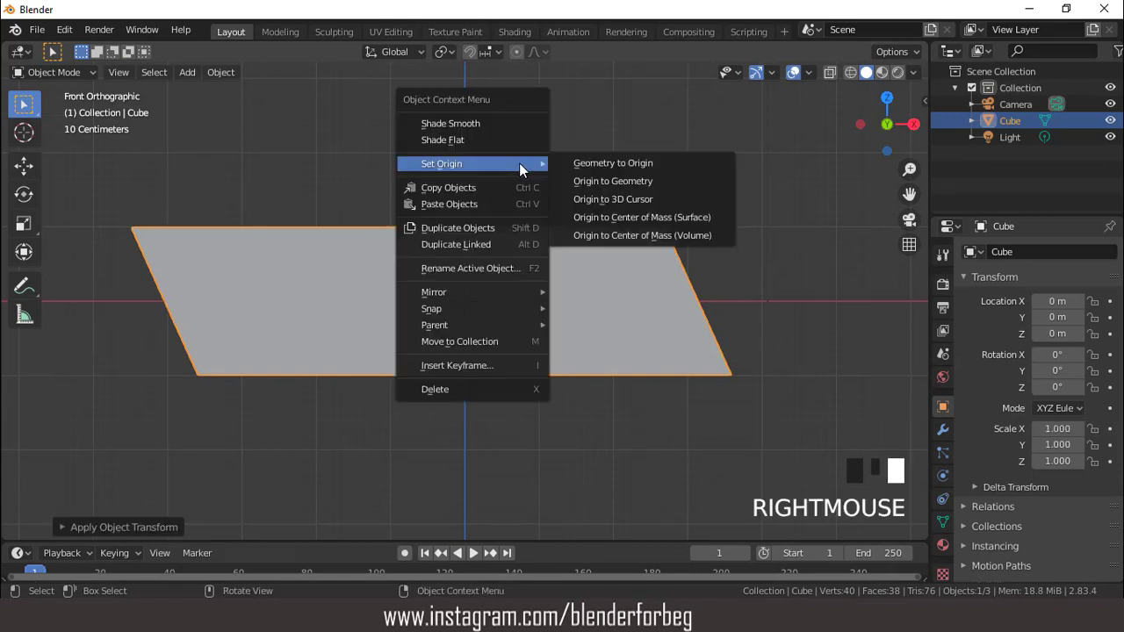
left_click(585, 181)
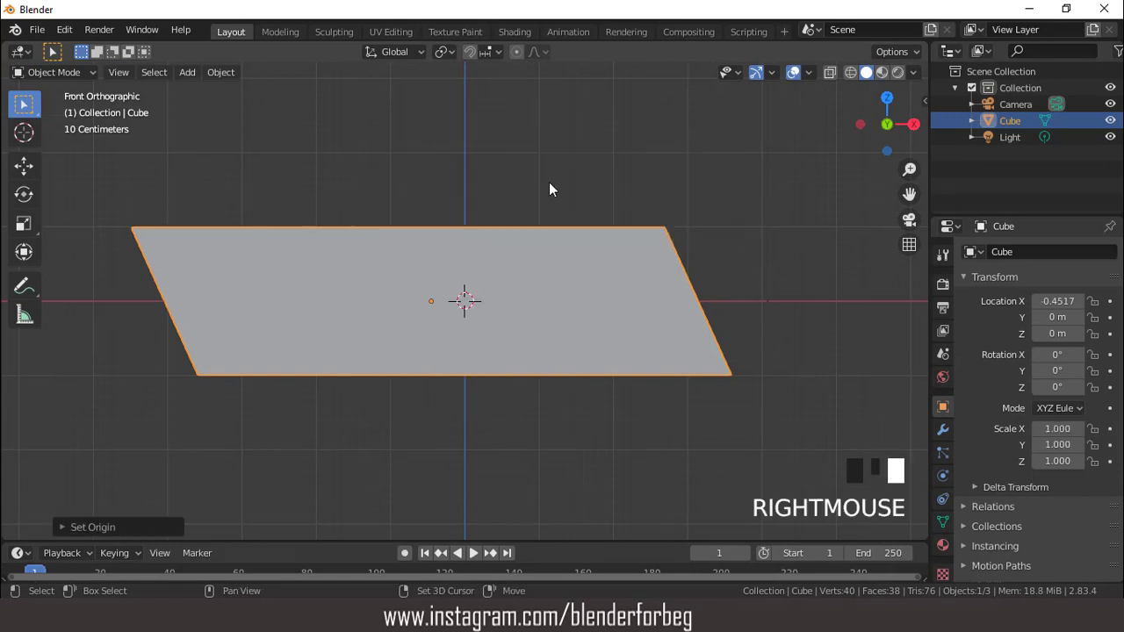
Snap the slanted block to the 3D cursor.
key("shift+s")
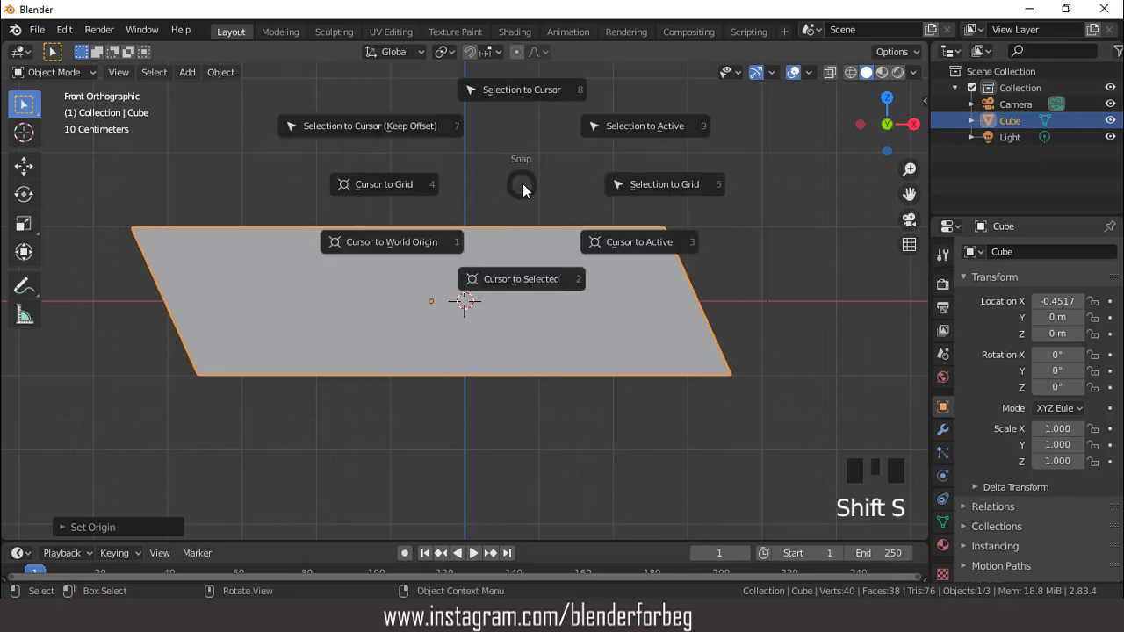
left_click(506, 89)
scroll(526, 190, "down", 4)
middle_click_drag(526, 190, 507, 258)
Add a second cube and move it along X to about 3.83 m, over the slanted block's positive X end.
key("KP_1")
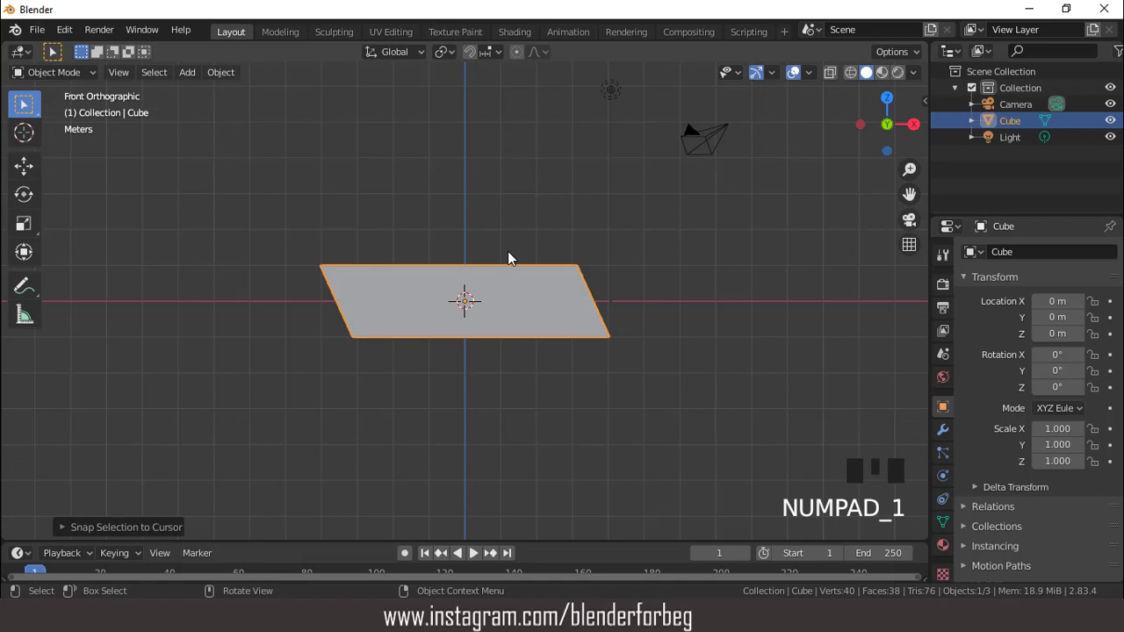
left_click(186, 72)
mouse_move(209, 91)
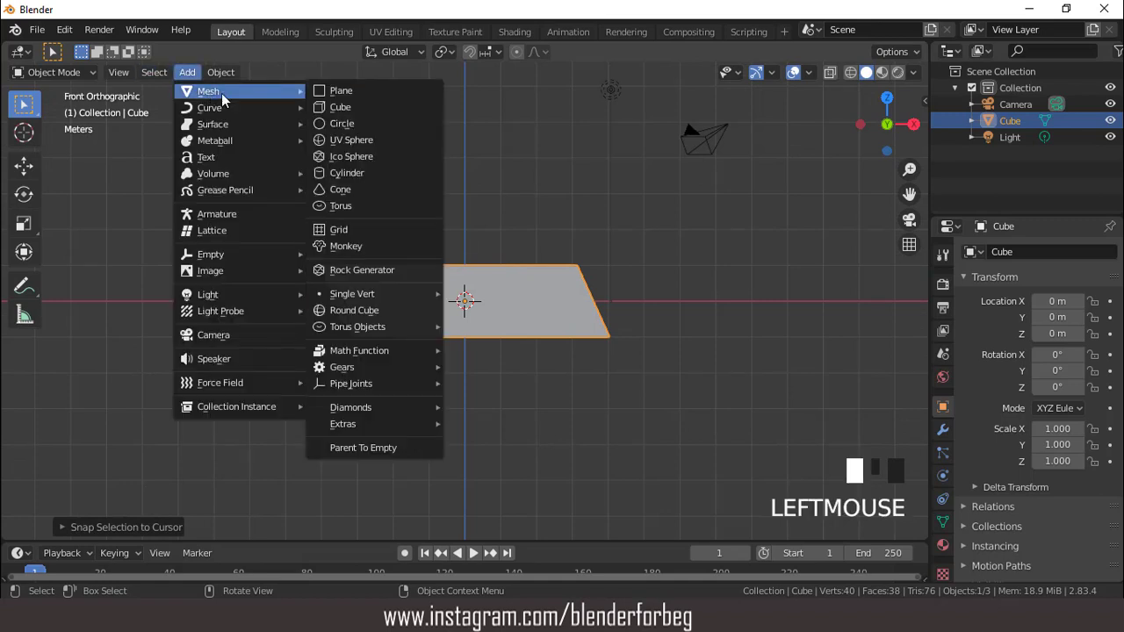
left_click(341, 108)
key("g")
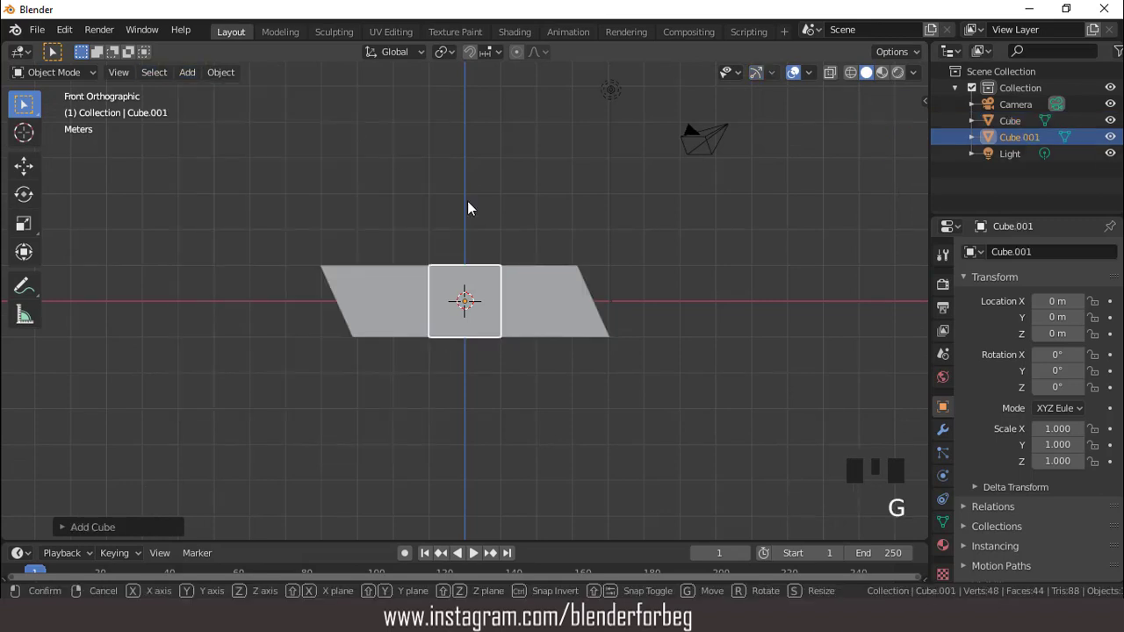
key("x")
left_click(619, 228)
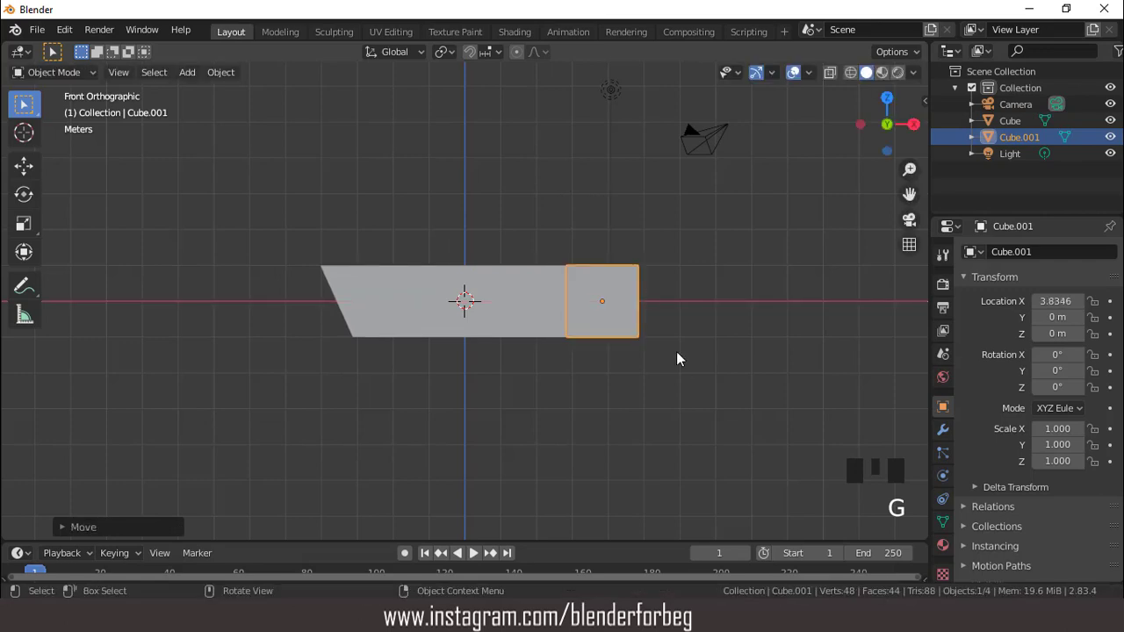
Scale the second cube to about 1.76 along Z and, in wireframe, shift it to about 4.06 m on X near the block's upper corner.
key("s")
key("z")
left_click(757, 443)
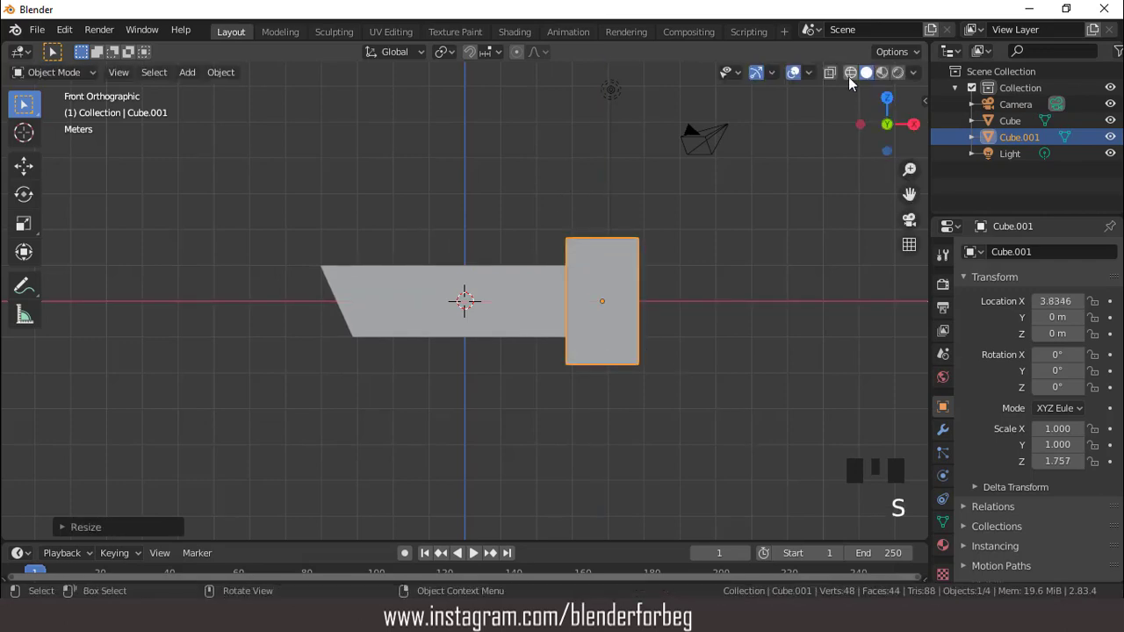
left_click(849, 74)
scroll(642, 160, "up", 3)
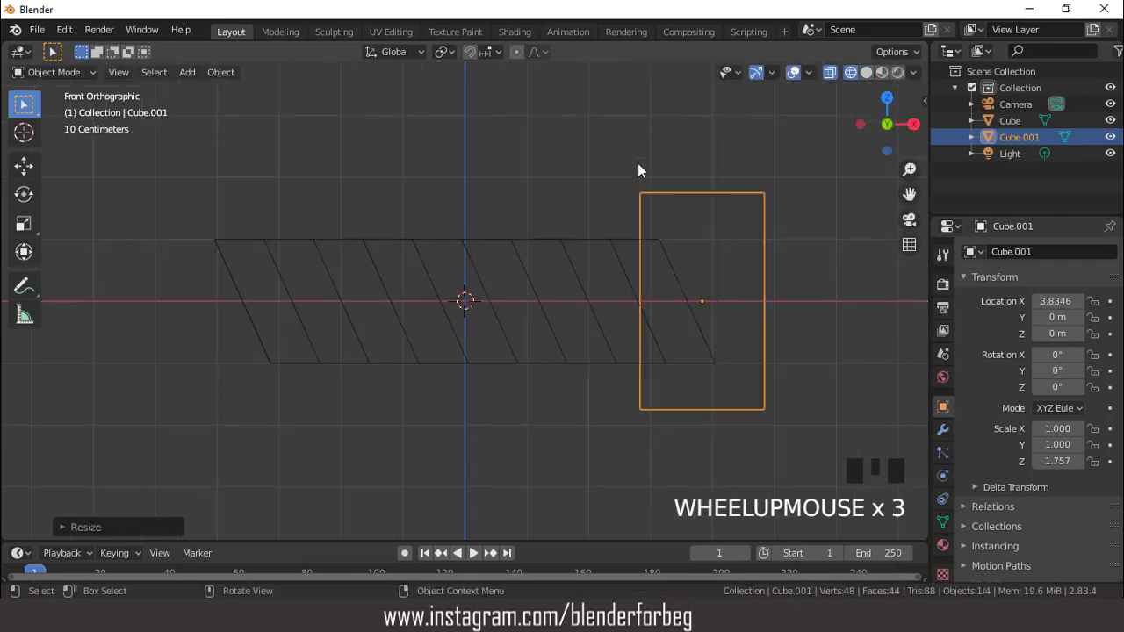
key("g")
key("x")
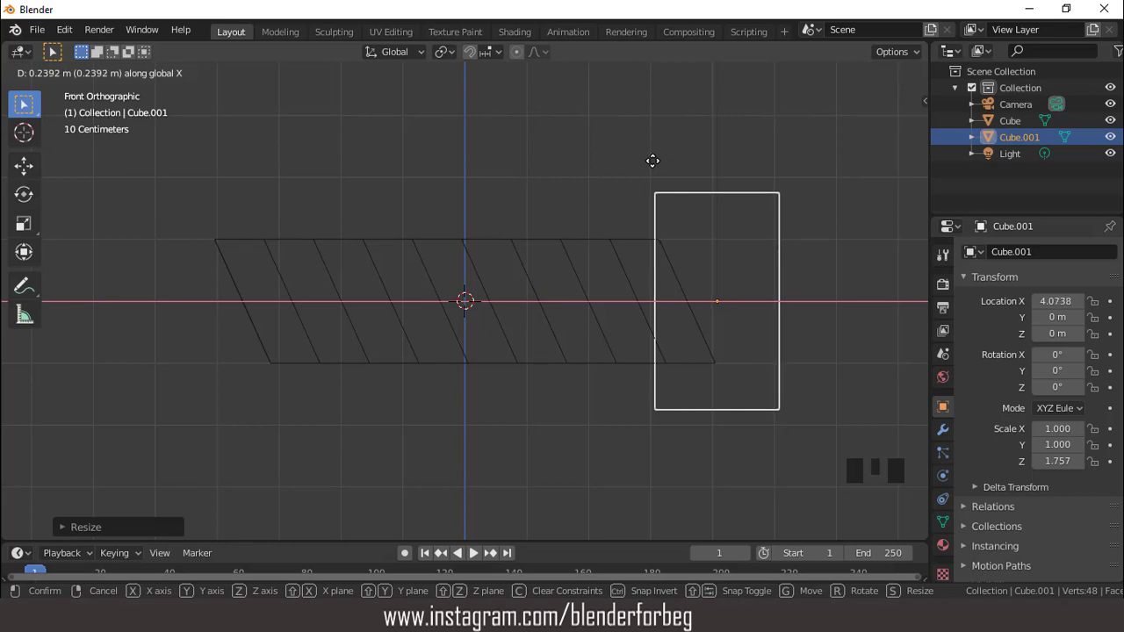
left_click(651, 162)
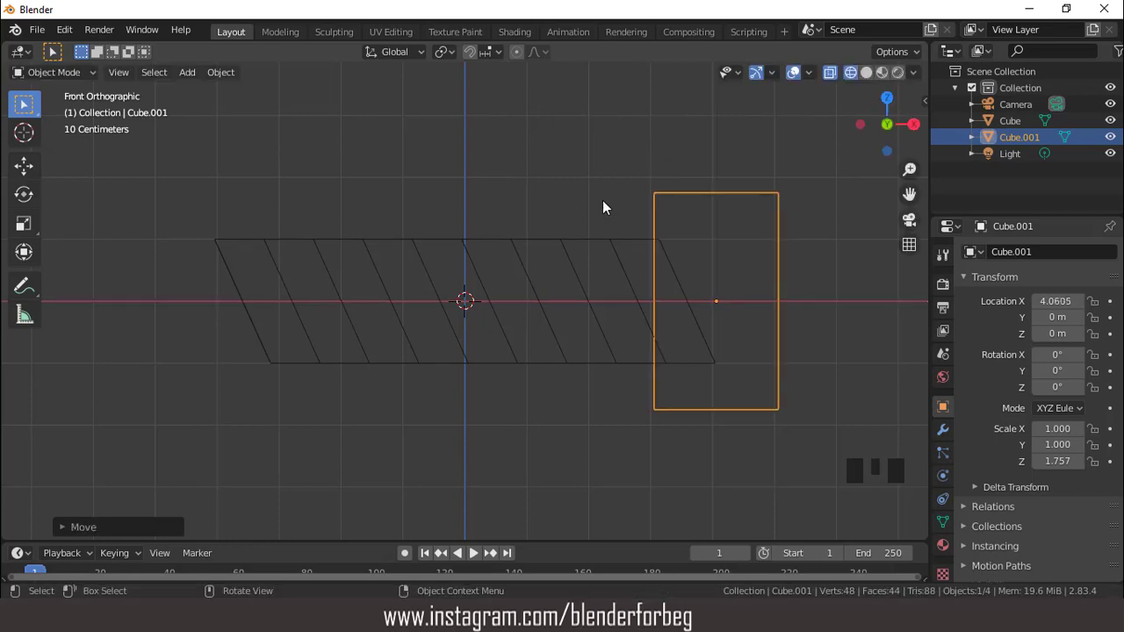
Return to solid shading and apply all transforms to the second cube.
left_click(866, 72)
middle_click_drag(689, 142, 675, 221)
scroll(660, 221, "up", 1)
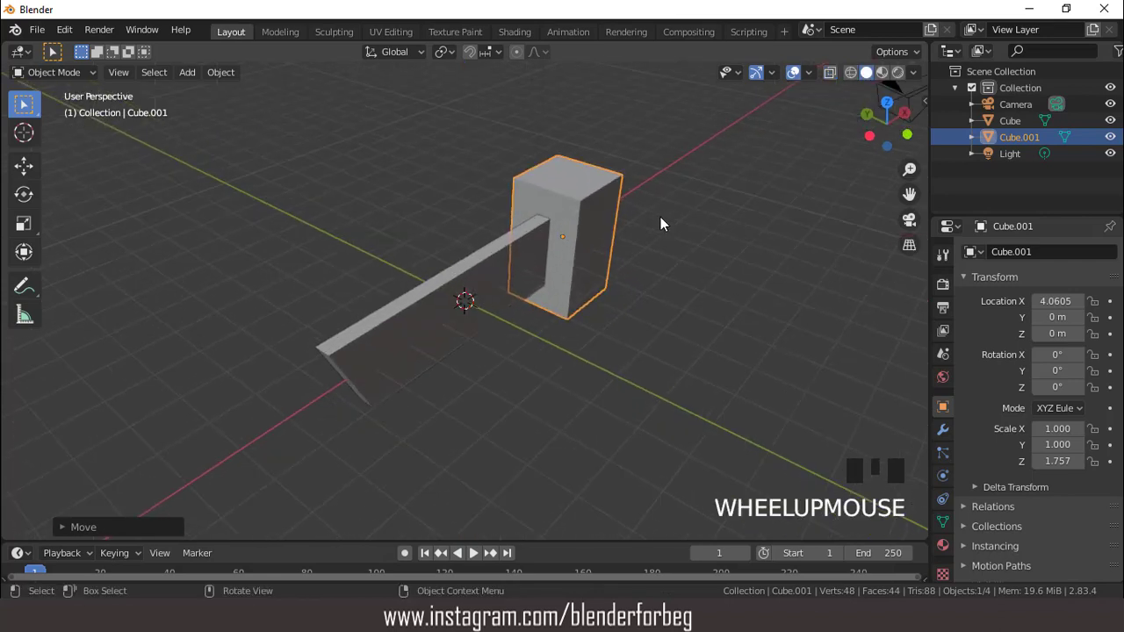
key("ctrl+a")
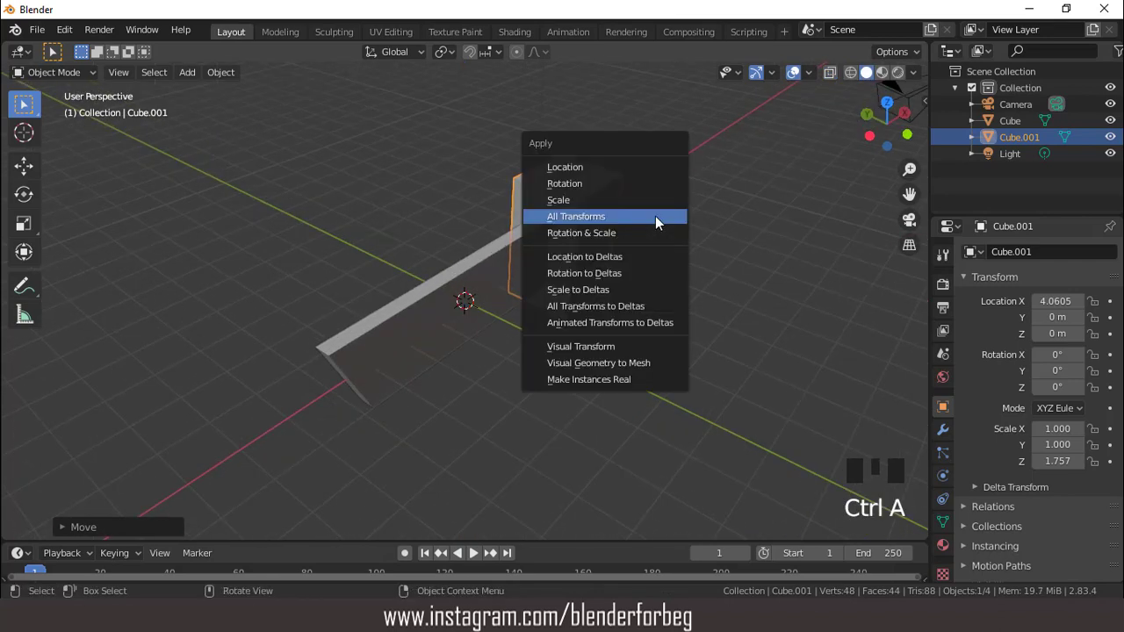
left_click(655, 218)
Add a Mirror modifier on X to the second cube so a copy covers the block's other end.
middle_click_drag(655, 218, 644, 249)
left_click(943, 429)
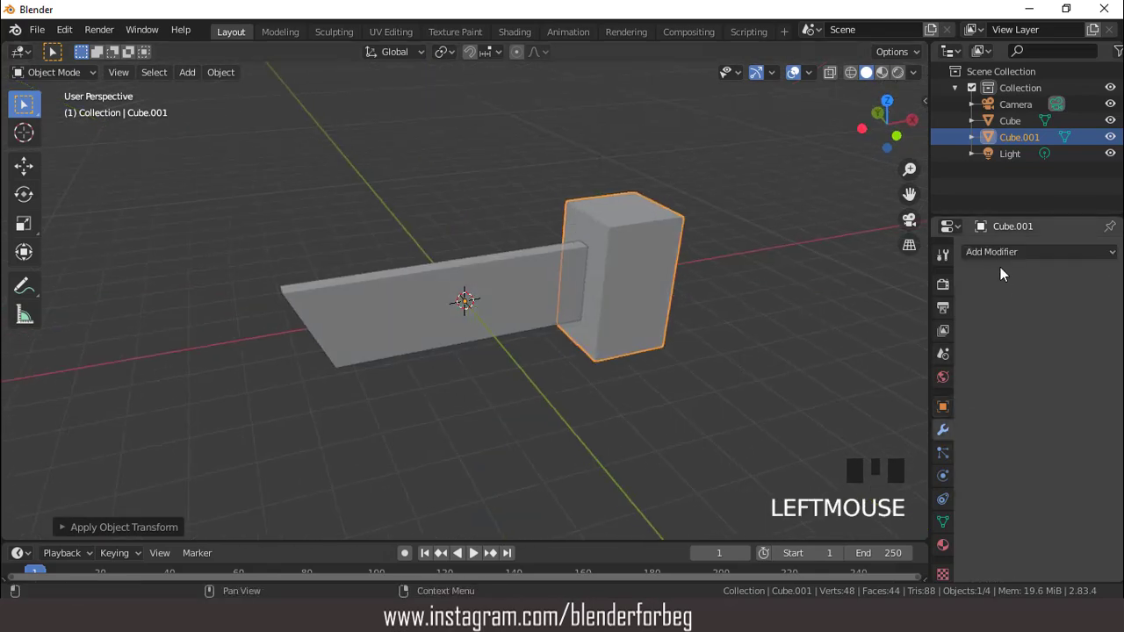
left_click(1001, 253)
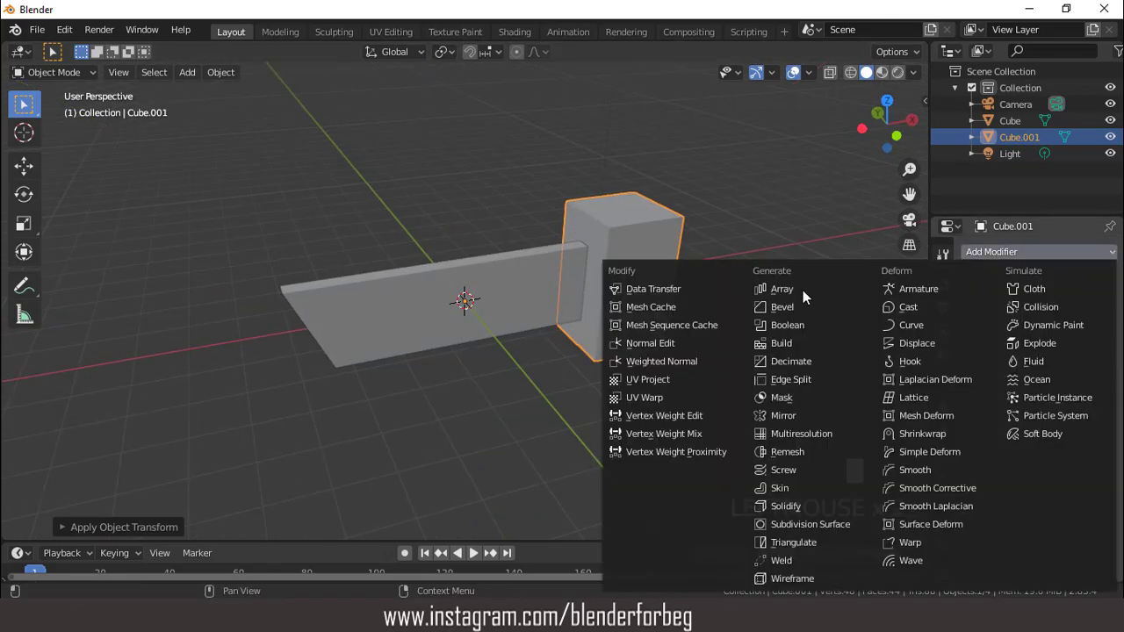
left_click(793, 414)
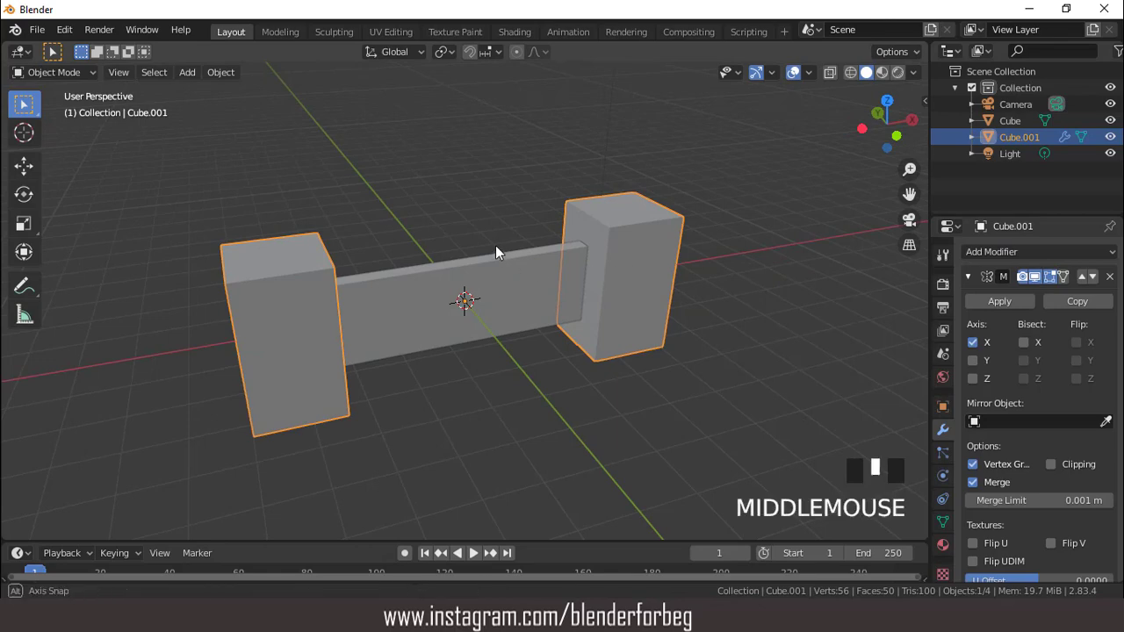
Cut both ends of the slanted block with a Boolean Difference modifier targeting the mirrored cube, and apply it.
middle_click_drag(495, 244, 531, 276)
left_click(532, 282)
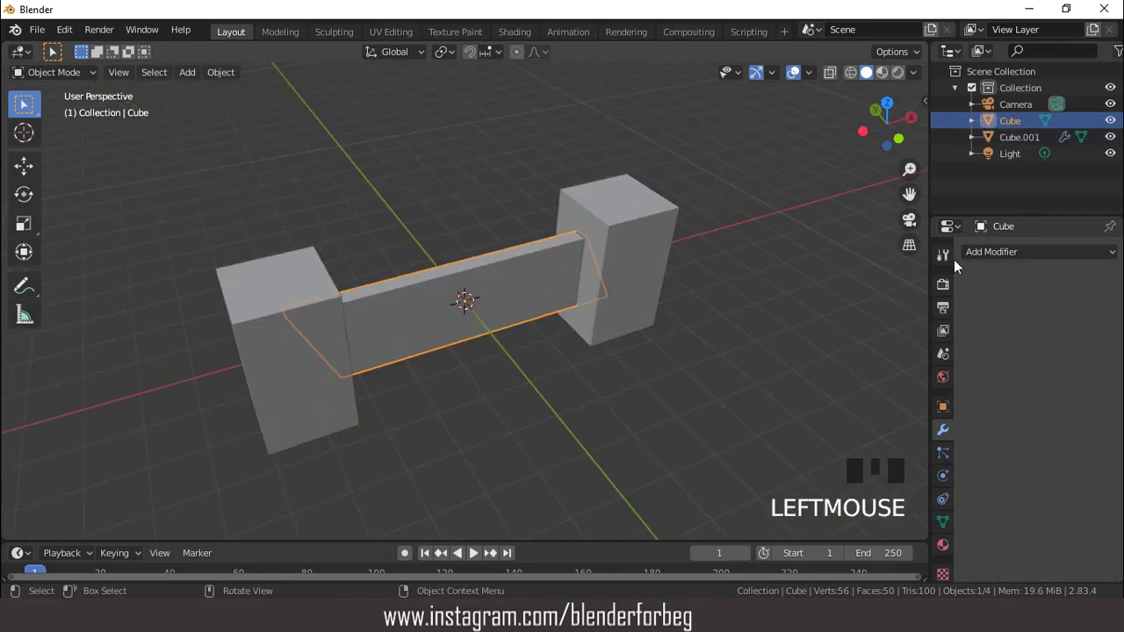
left_click(982, 256)
left_click(832, 324)
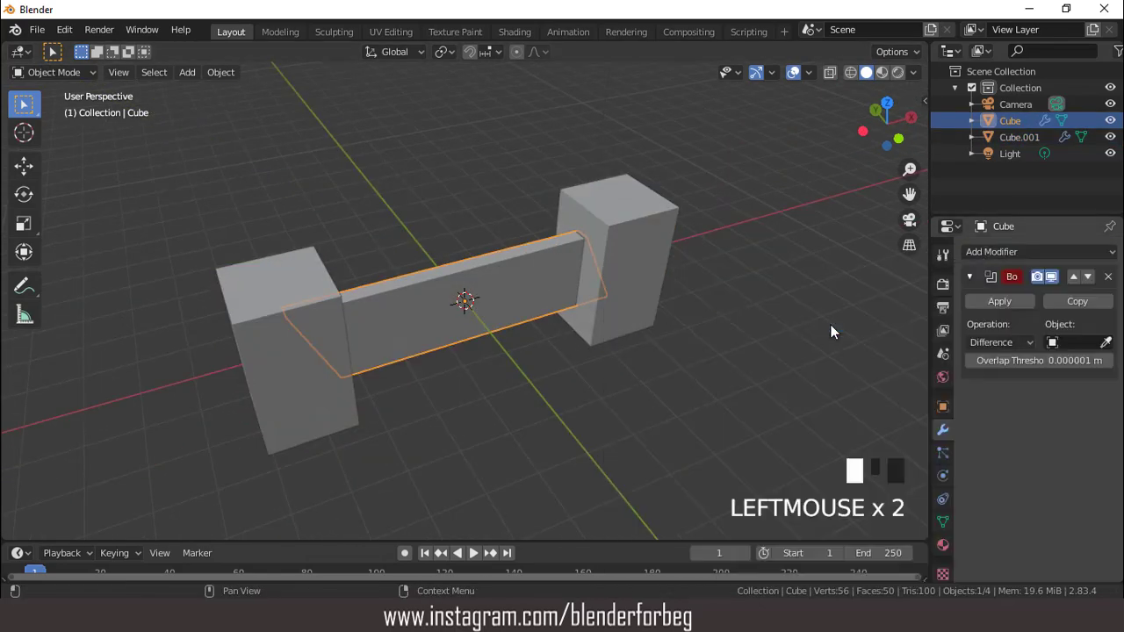
left_click(1106, 342)
left_click(665, 197)
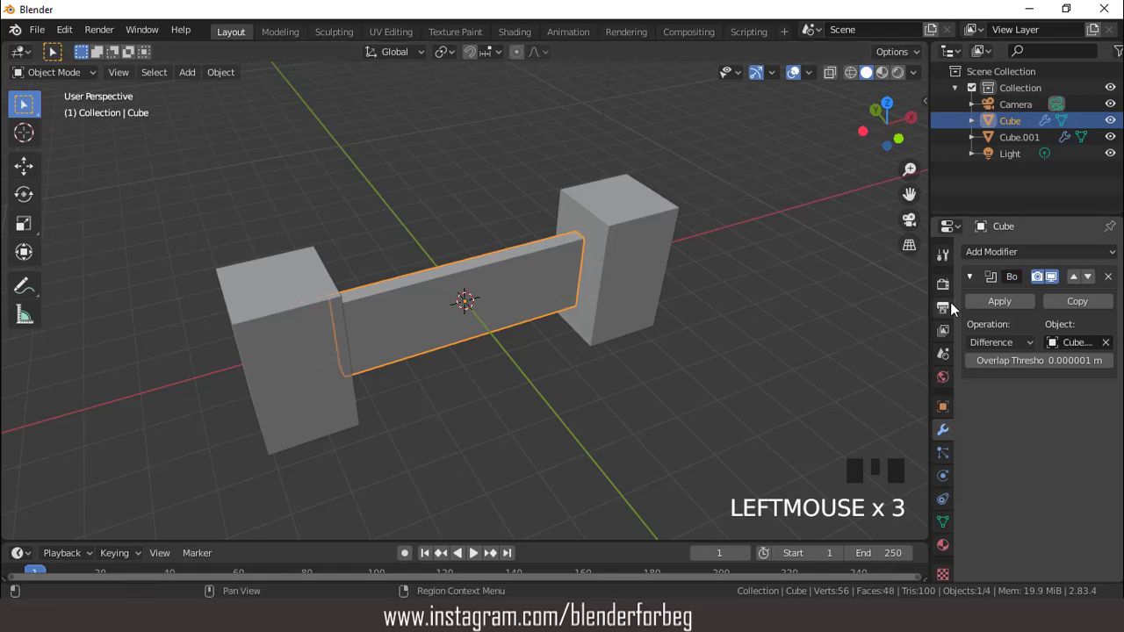
left_click(996, 300)
Delete the mirrored cutter cube.
left_click(648, 218)
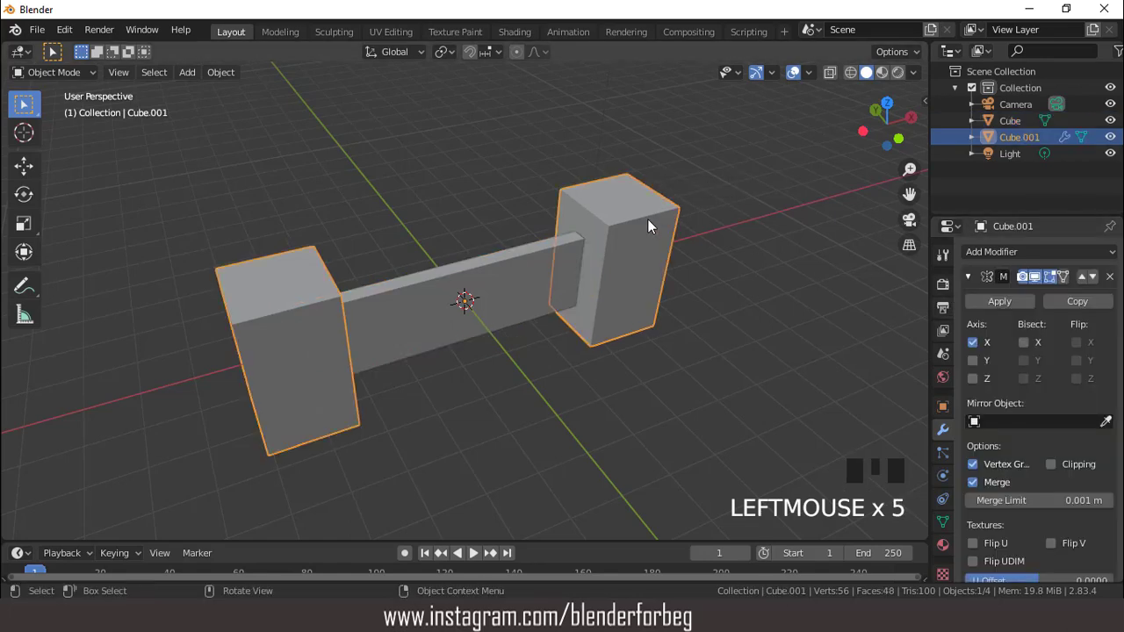
key("Delete")
middle_click_drag(517, 248, 578, 314)
Knife a horizontal edge across the block's positive X end face, connecting the two vertices on its vertical edges.
left_click(495, 270)
scroll(518, 279, "up", 3)
key("Tab")
key("1")
scroll(577, 314, "up", 2)
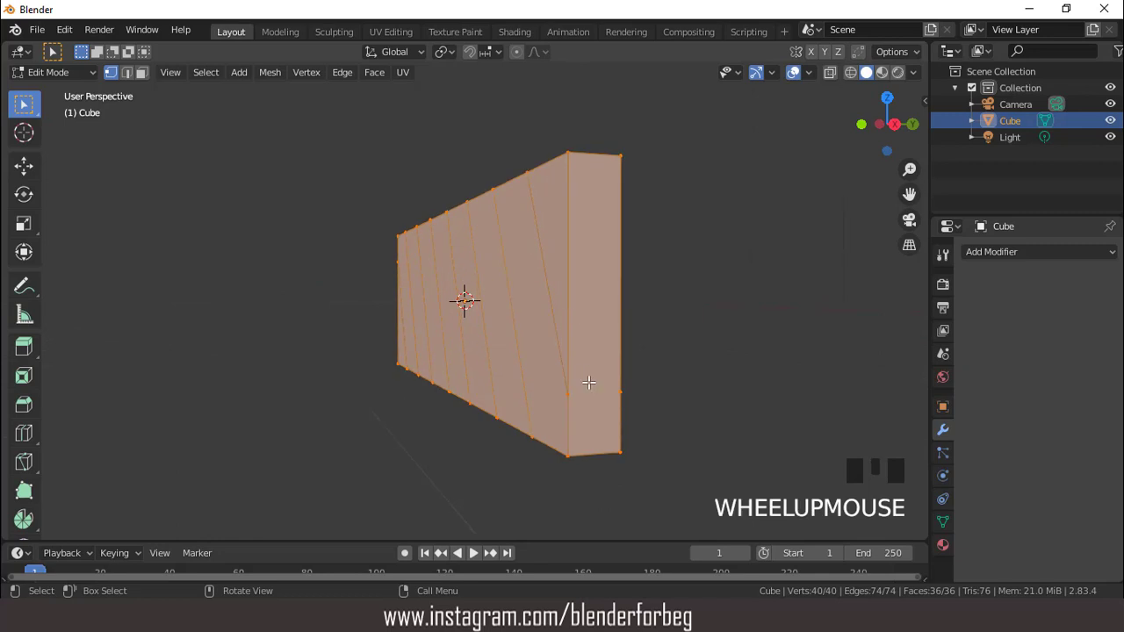
left_click(572, 392)
middle_click_drag(593, 387, 597, 379)
key("k")
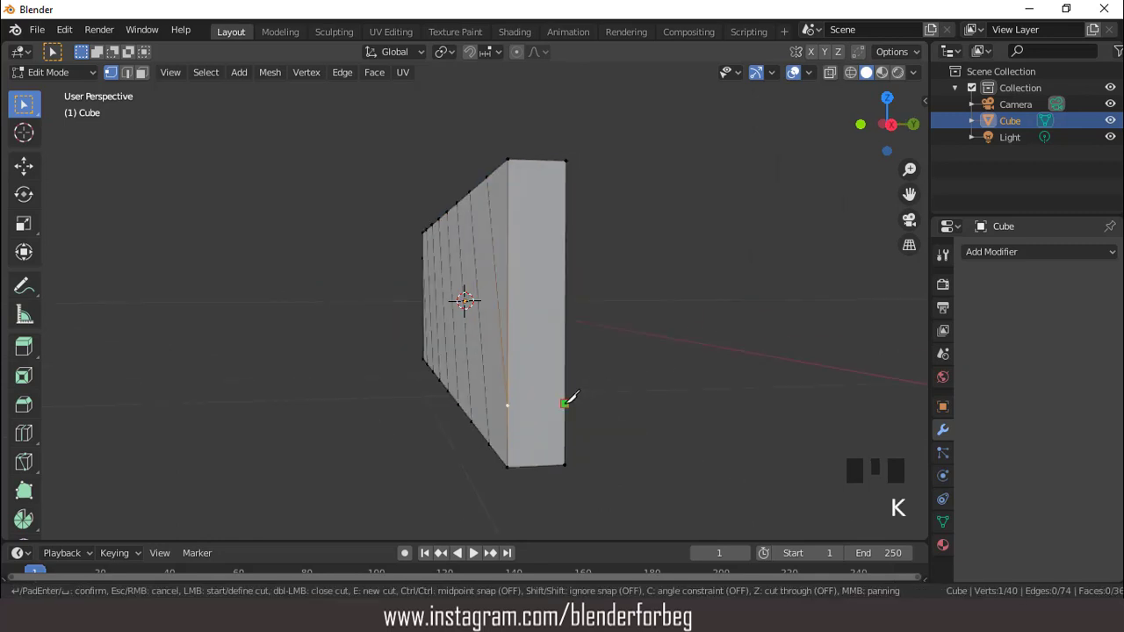
left_click(509, 403)
key("Return")
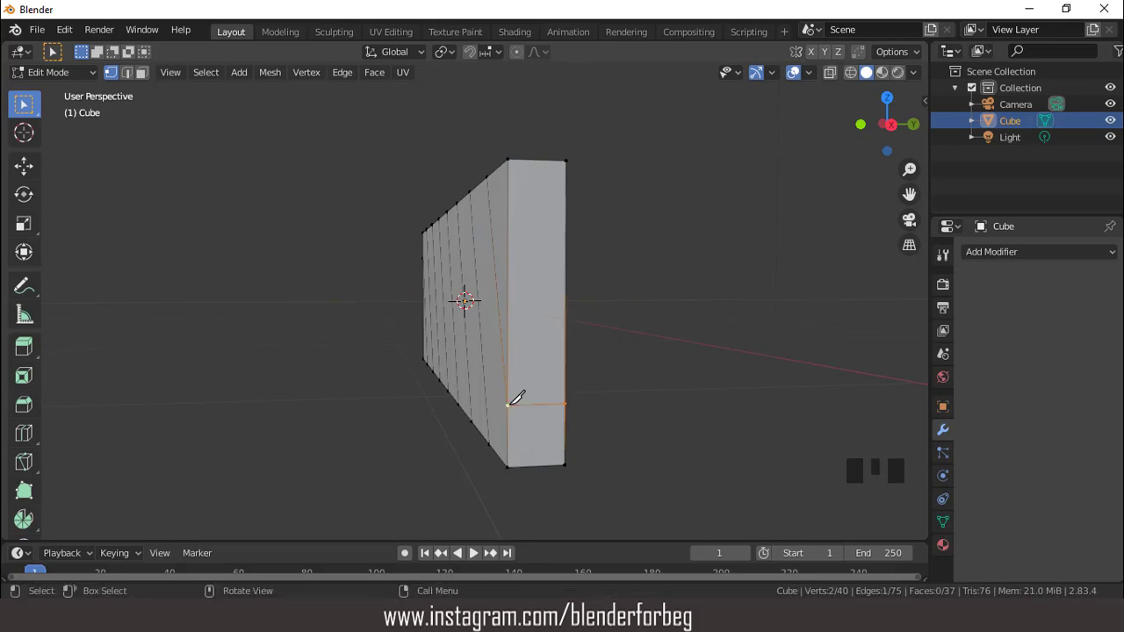
Knife a horizontal edge across the block's negative X end face, connecting the two vertices on its vertical edges.
middle_click_drag(456, 375, 433, 300)
scroll(505, 302, "up", 1)
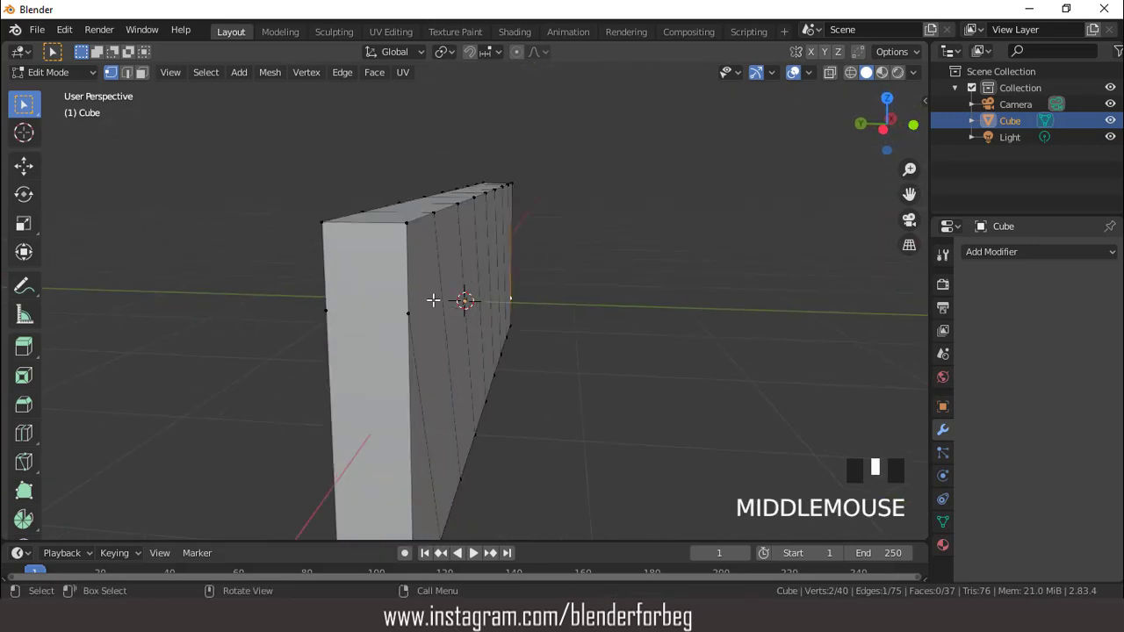
key("k")
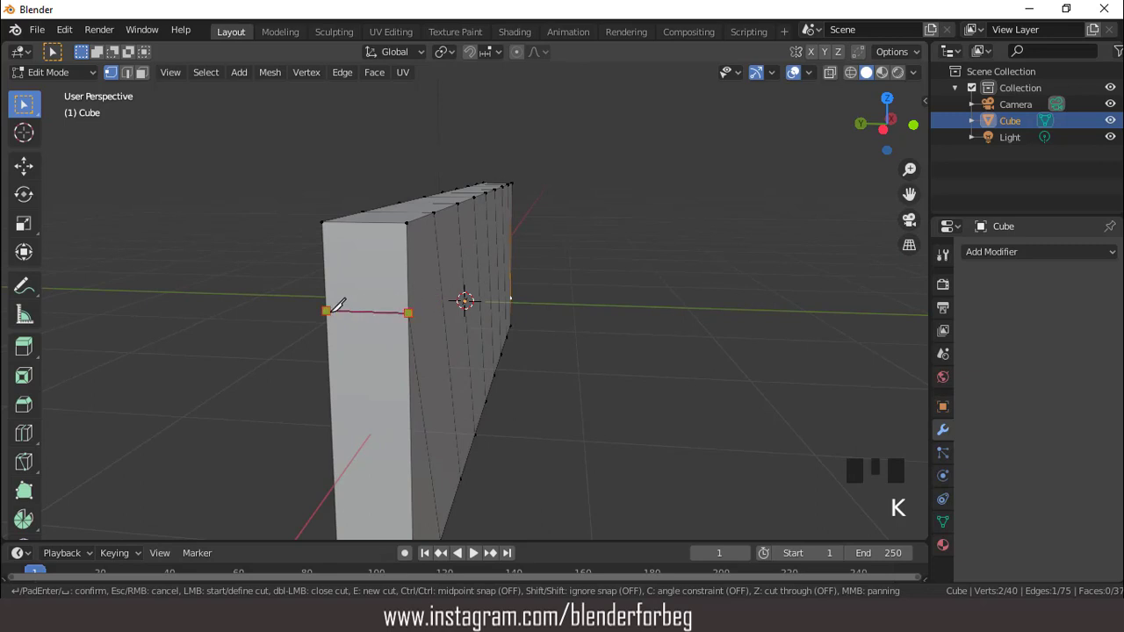
left_click(327, 309)
key("Return")
scroll(359, 304, "up", 2)
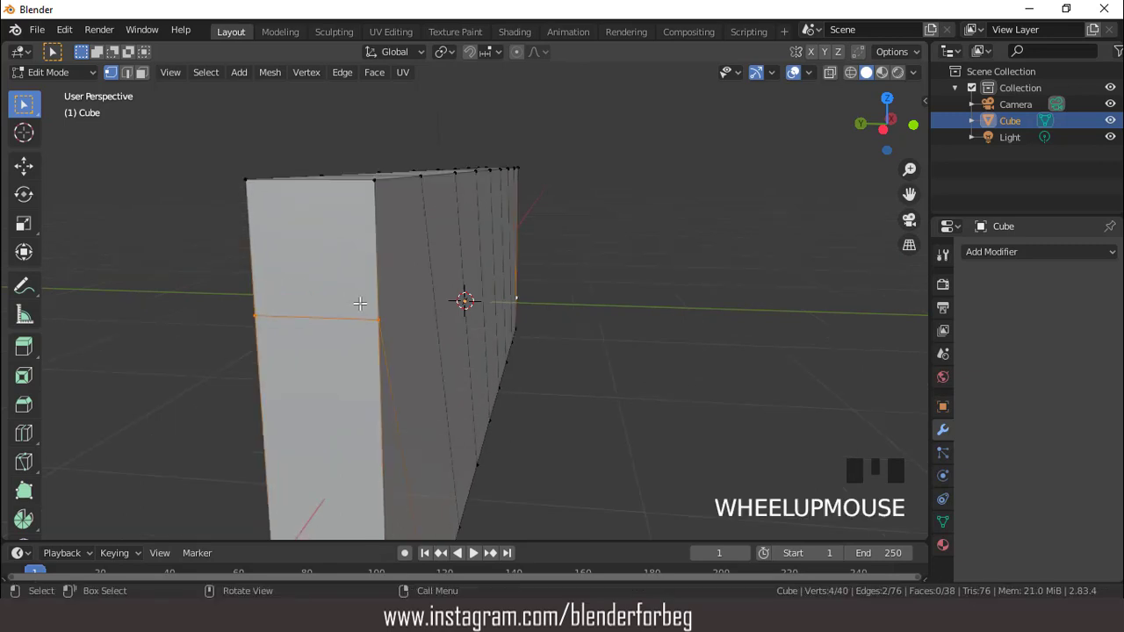
Knife a diagonal edge across the front face's end strip at negative X, from the slanted edge's upper vertex to the end-edge vertex.
middle_click_drag(359, 304, 331, 321)
key("3")
left_click(328, 329)
scroll(335, 298, "up", 1)
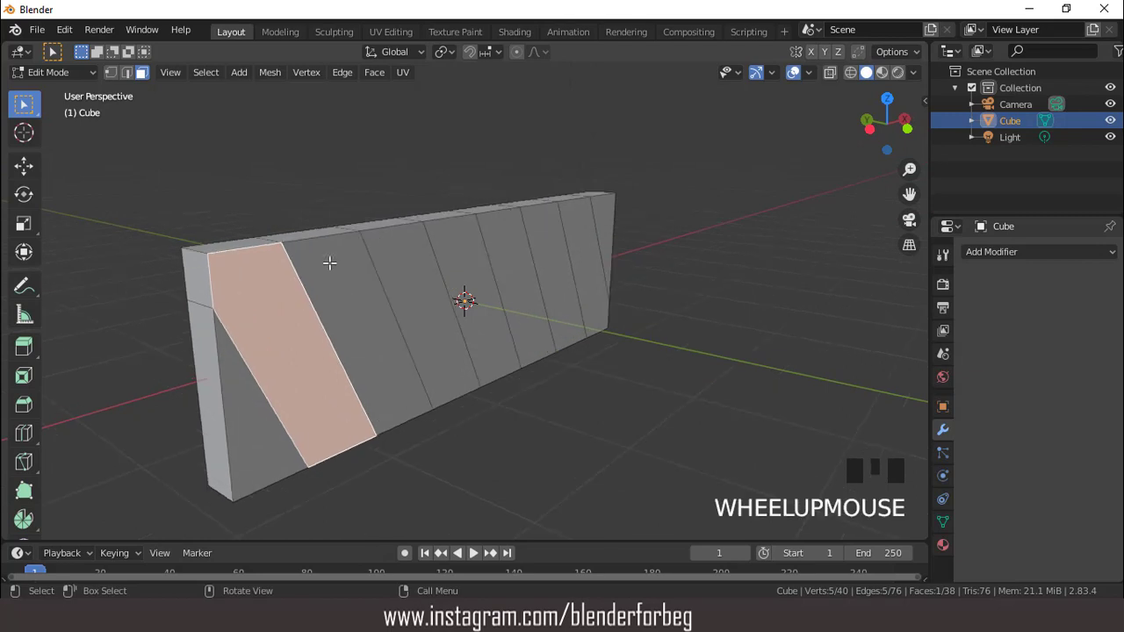
key("k")
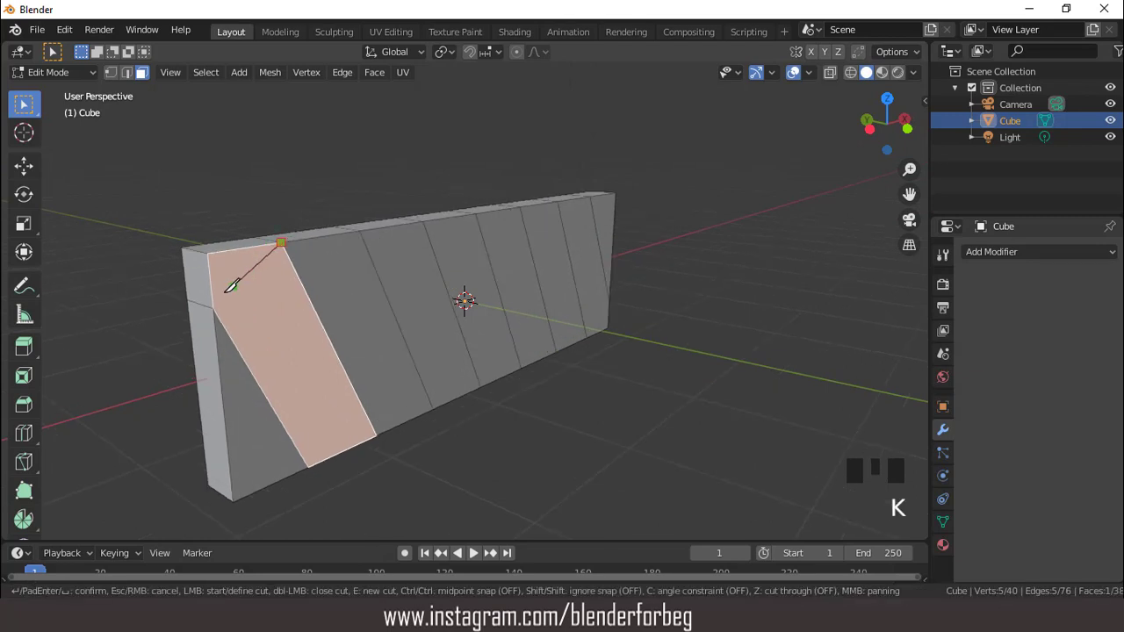
left_click(215, 308)
key("Return")
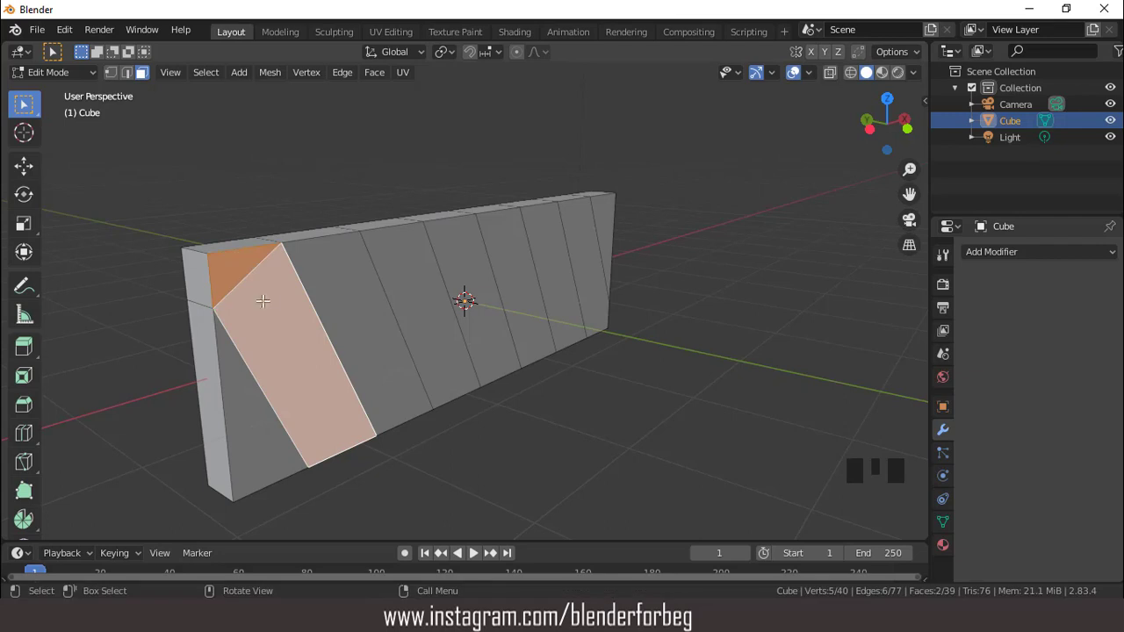
Knife the matching diagonal edge across the back face's end strip at negative X, then select the remaining slanted strip face.
middle_click_drag(187, 246, 334, 243)
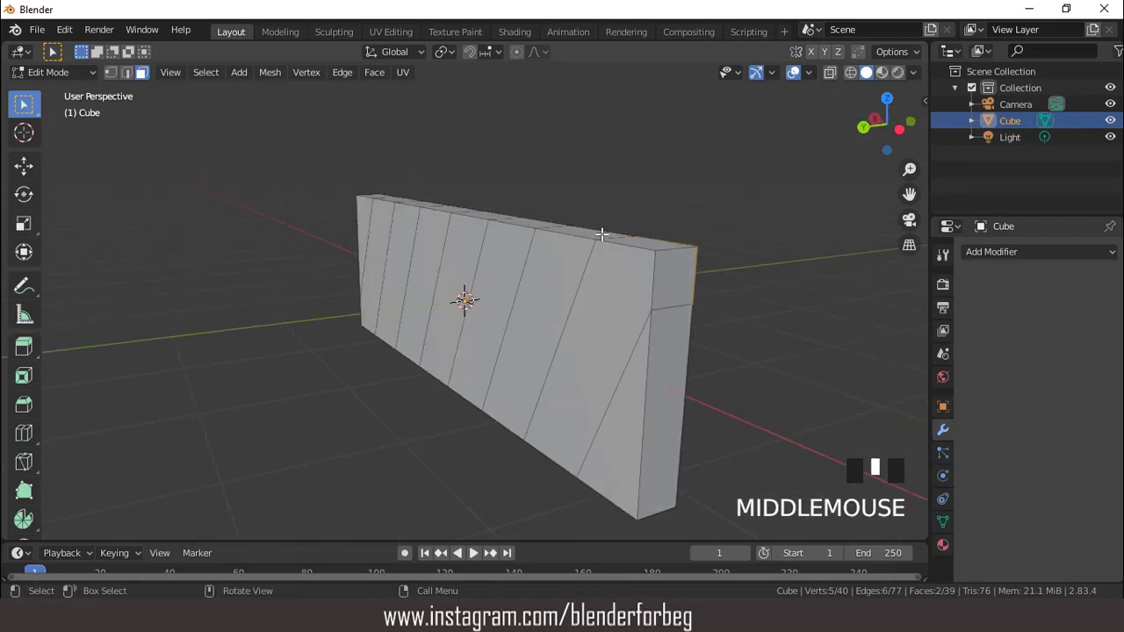
key("k")
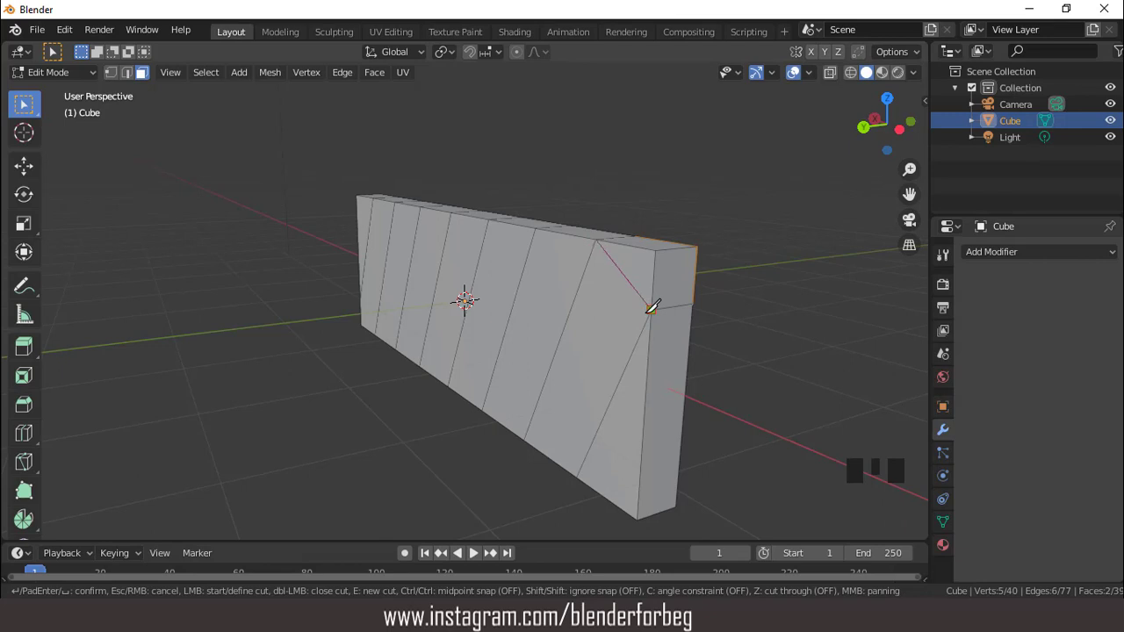
left_click(652, 306)
key("Return")
key("3")
left_click(635, 271)
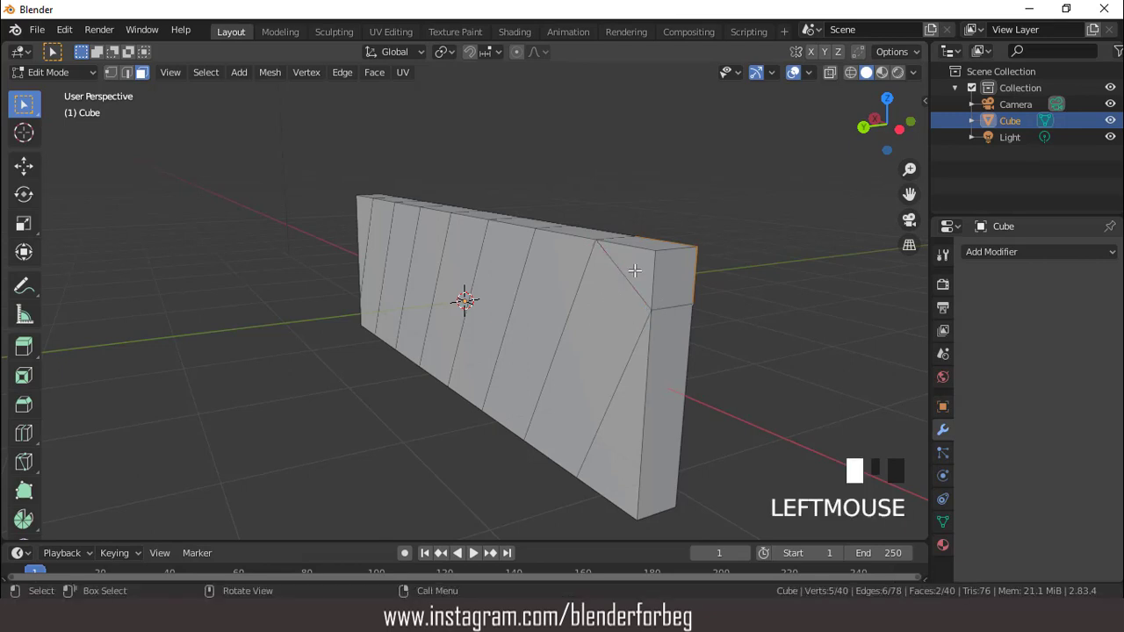
left_click(620, 322)
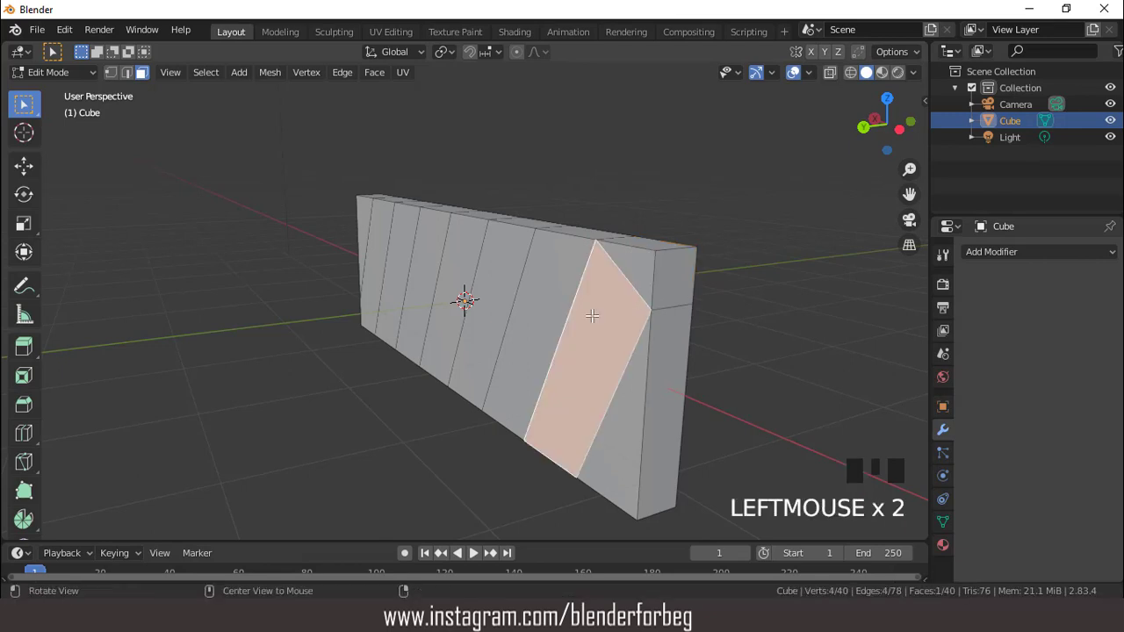
Return to Object Mode in front view and add a new cube mesh at the block's centre.
middle_click_drag(591, 316, 407, 300)
scroll(408, 300, "down", 2)
key("KP_1")
key("Tab")
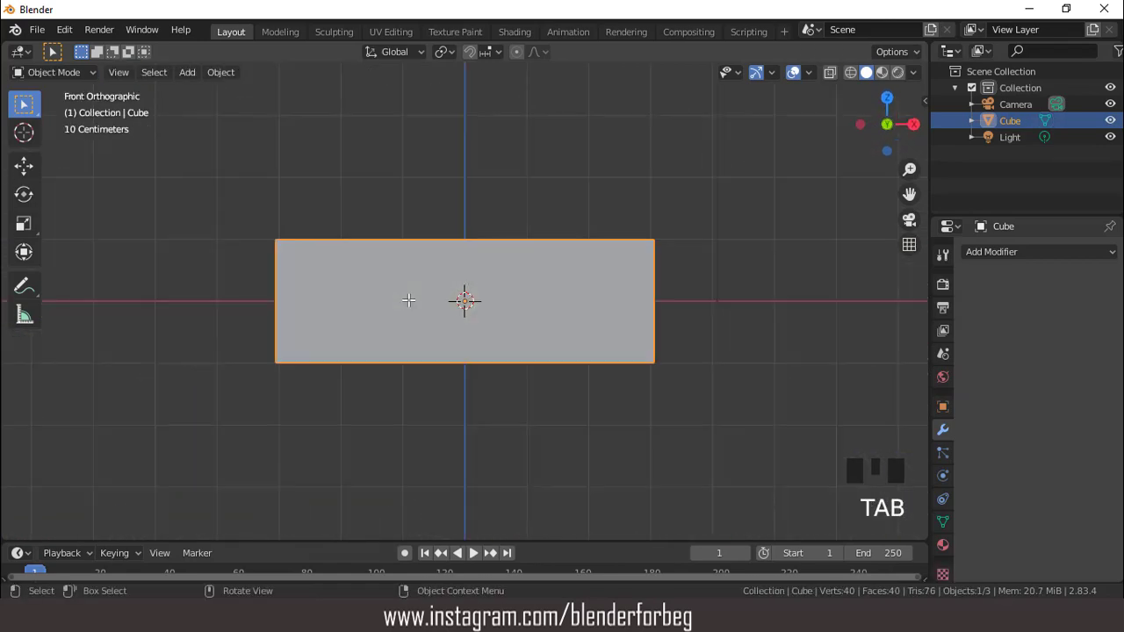
scroll(444, 282, "down", 3)
left_click(190, 75)
mouse_move(258, 94)
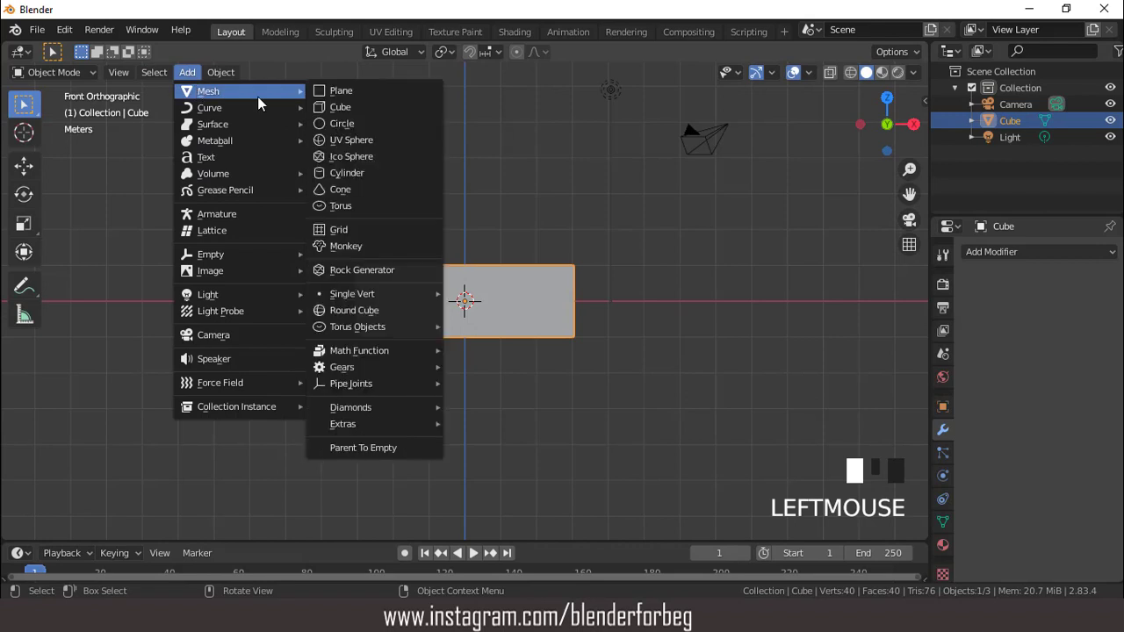
left_click(341, 109)
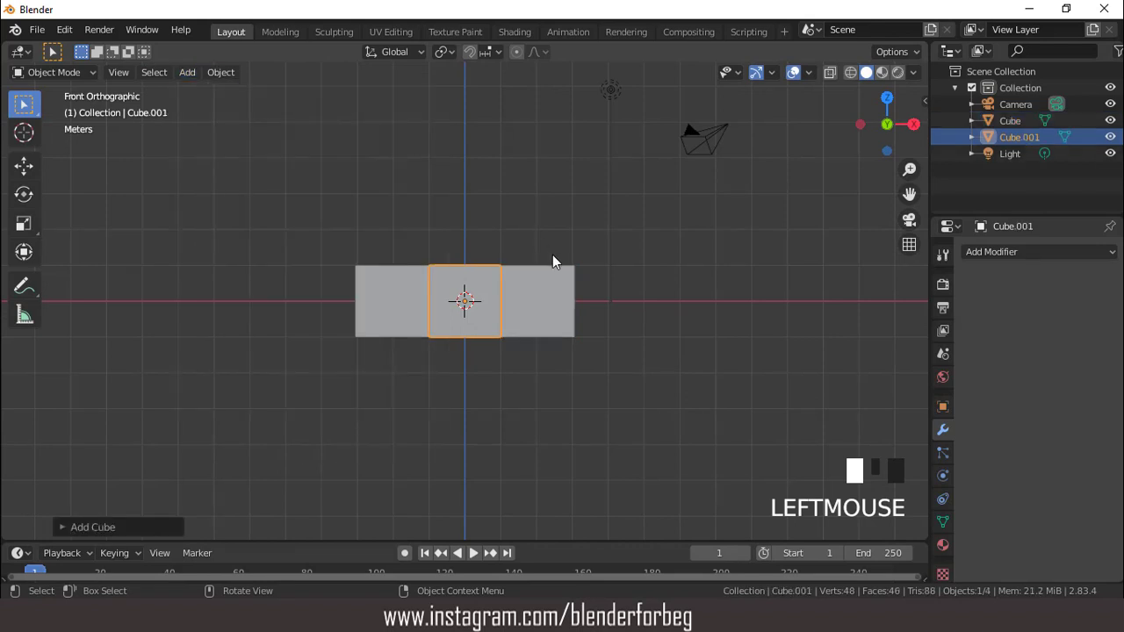
Scale the new cube down in X and Y, then stretch it in Z into a slim post taller than the block.
key("s")
key("shift+z")
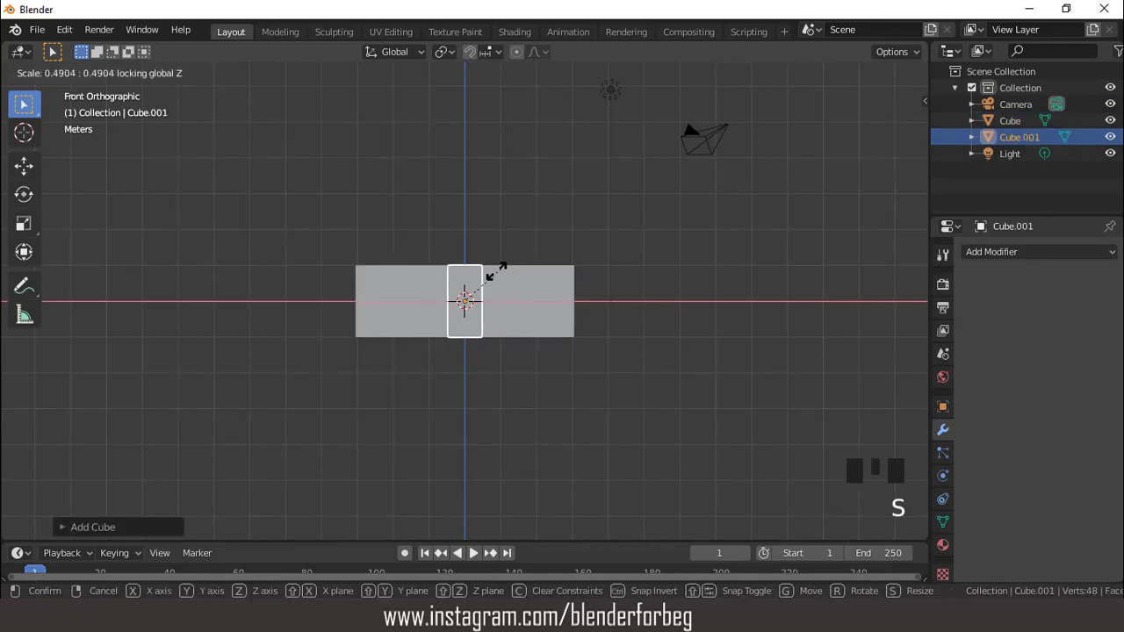
left_click(479, 285)
key("s")
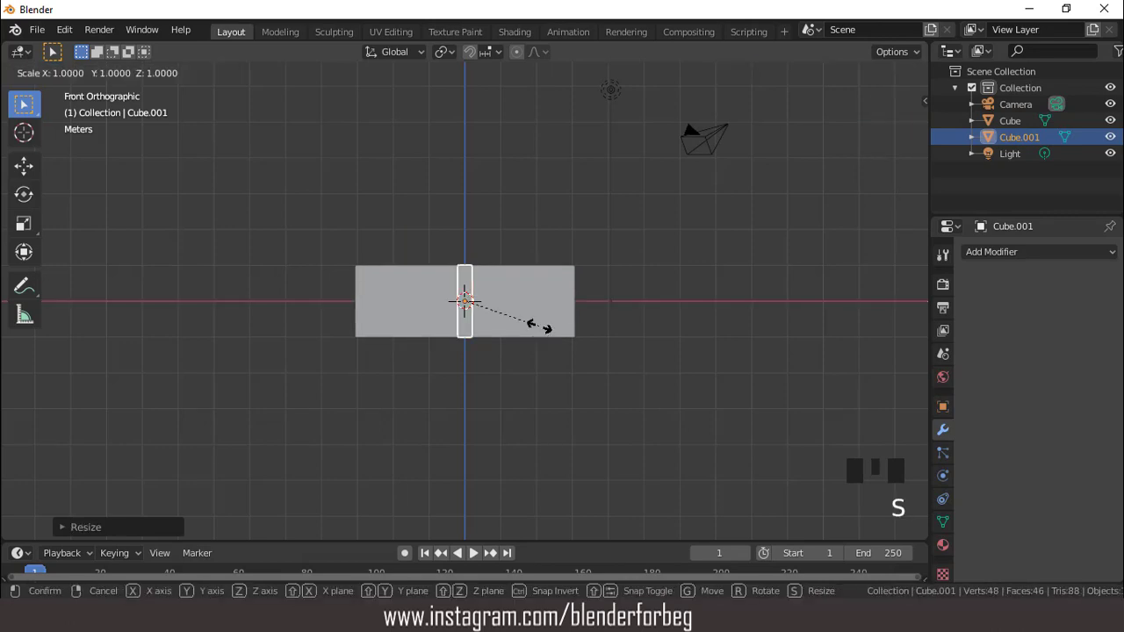
key("z")
left_click(572, 357)
Move the post along X near the block's positive X end, along Y against its back face, and slightly down.
key("g")
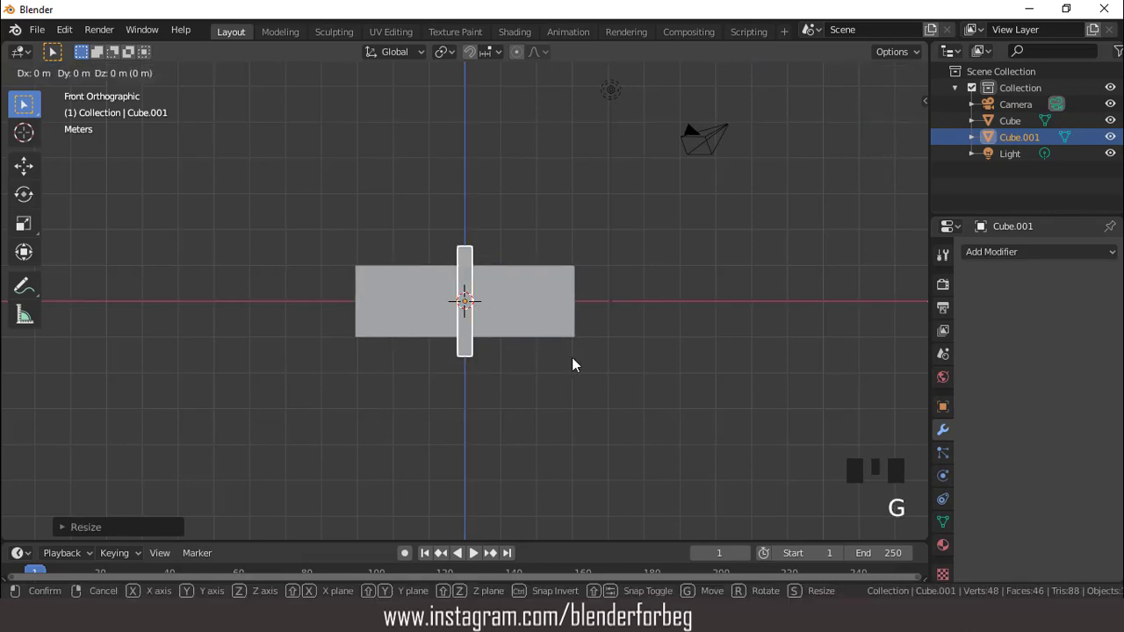
key("x")
left_click(656, 372)
key("KP_3")
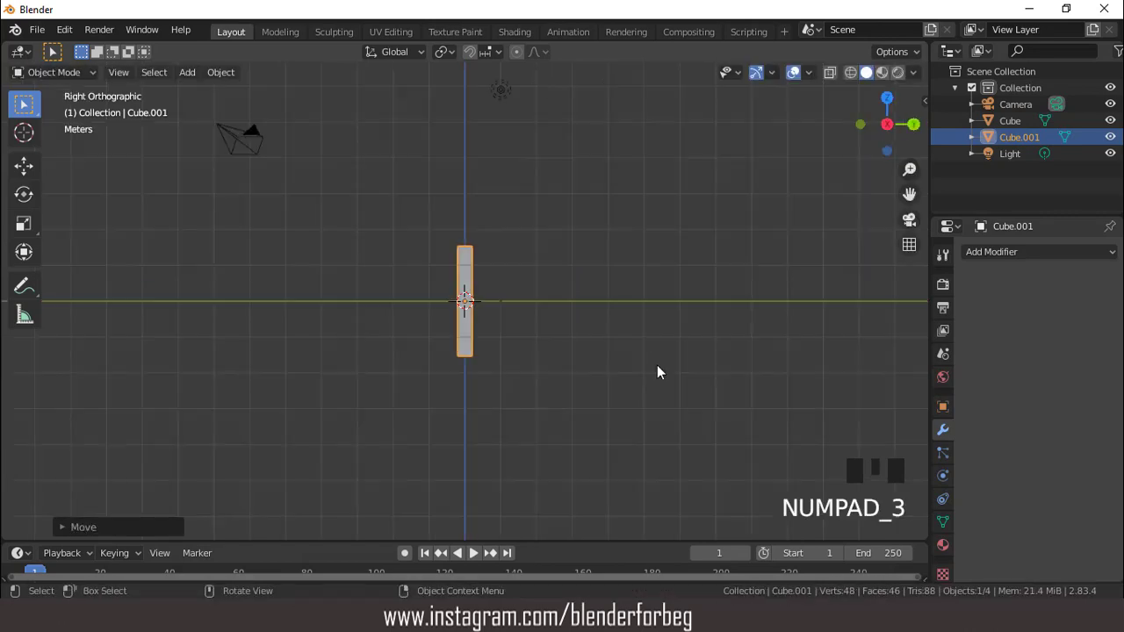
scroll(567, 287, "up", 4)
key("g")
key("y")
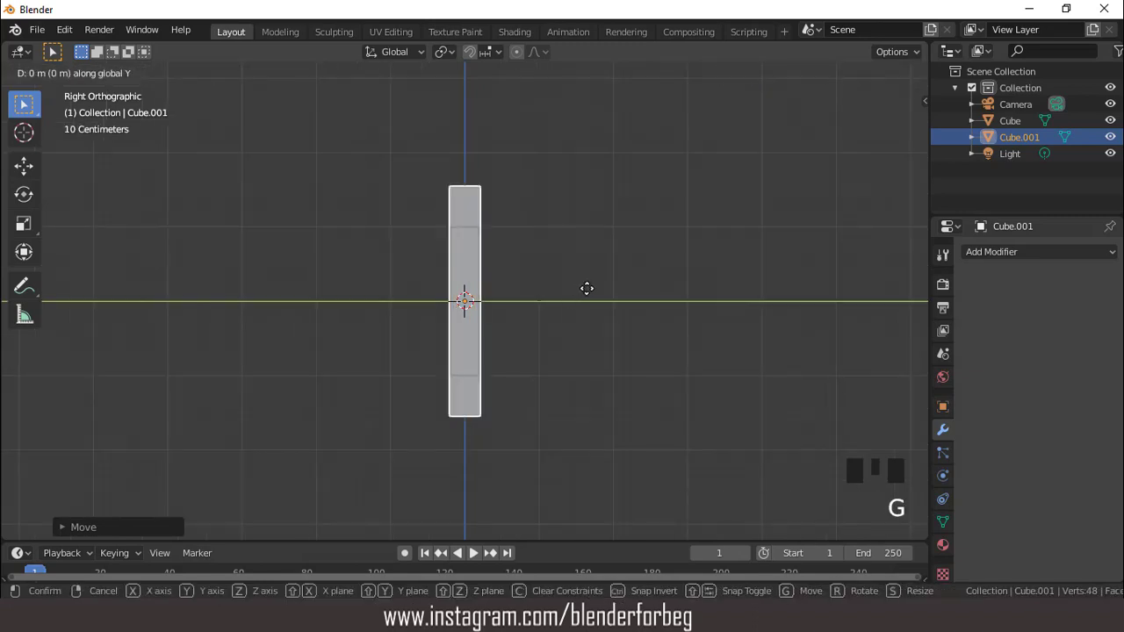
left_click(596, 290)
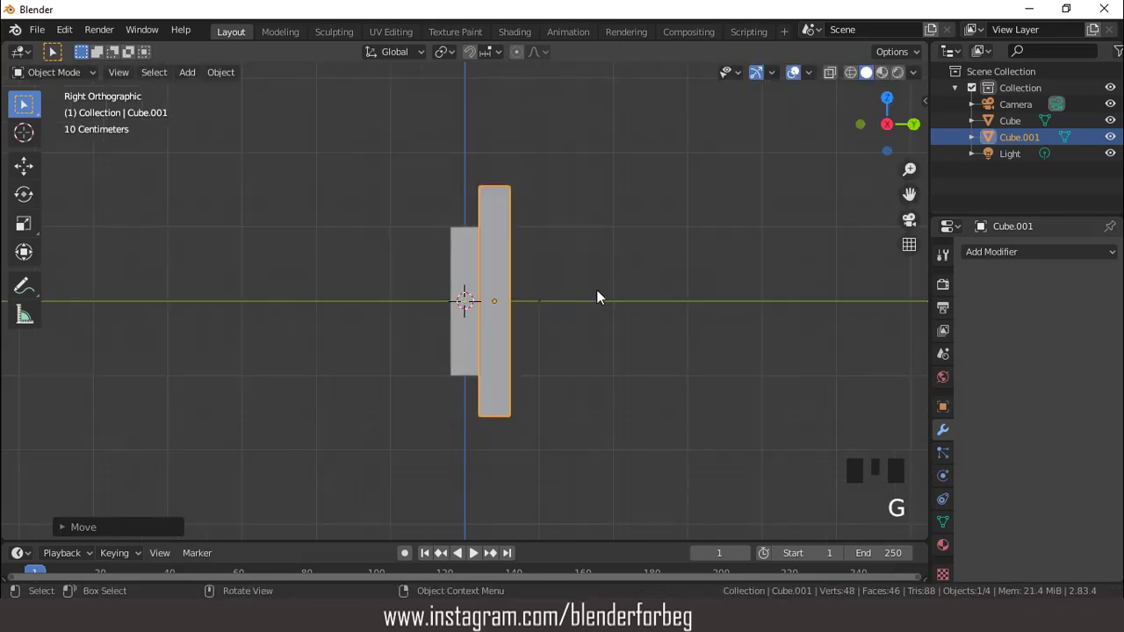
key("g")
middle_click_drag(596, 290, 586, 315)
left_click(597, 306)
Build a foot on the post by extruding its bottom face in place, scaling it wider, and extruding it about 0.31 m down.
key("Tab")
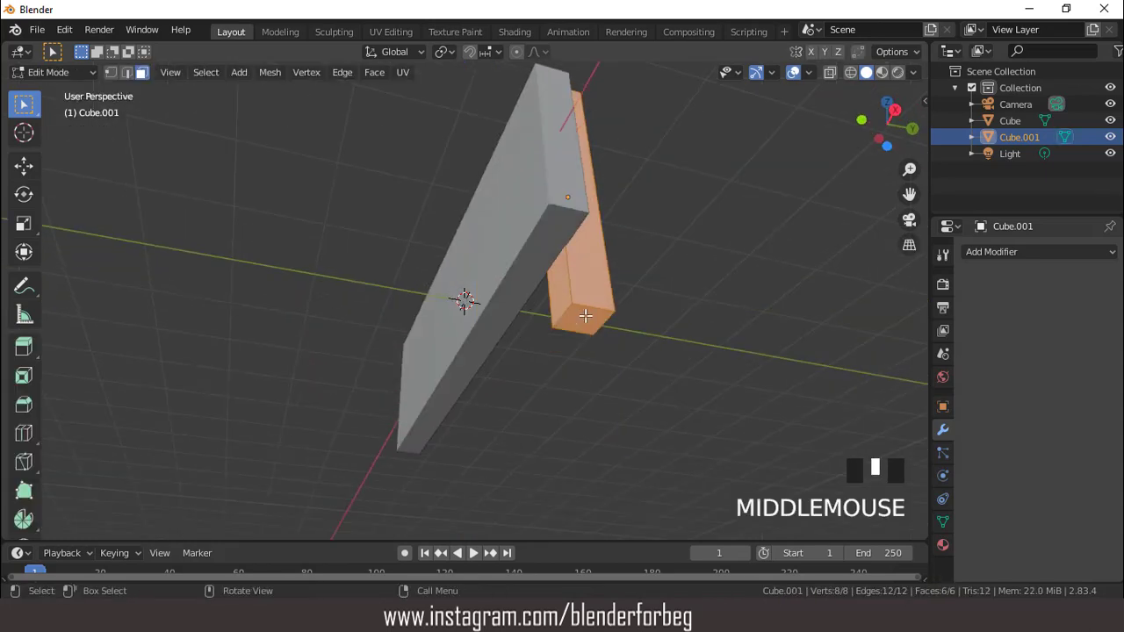
left_click(586, 315)
key("KP_1")
key("e")
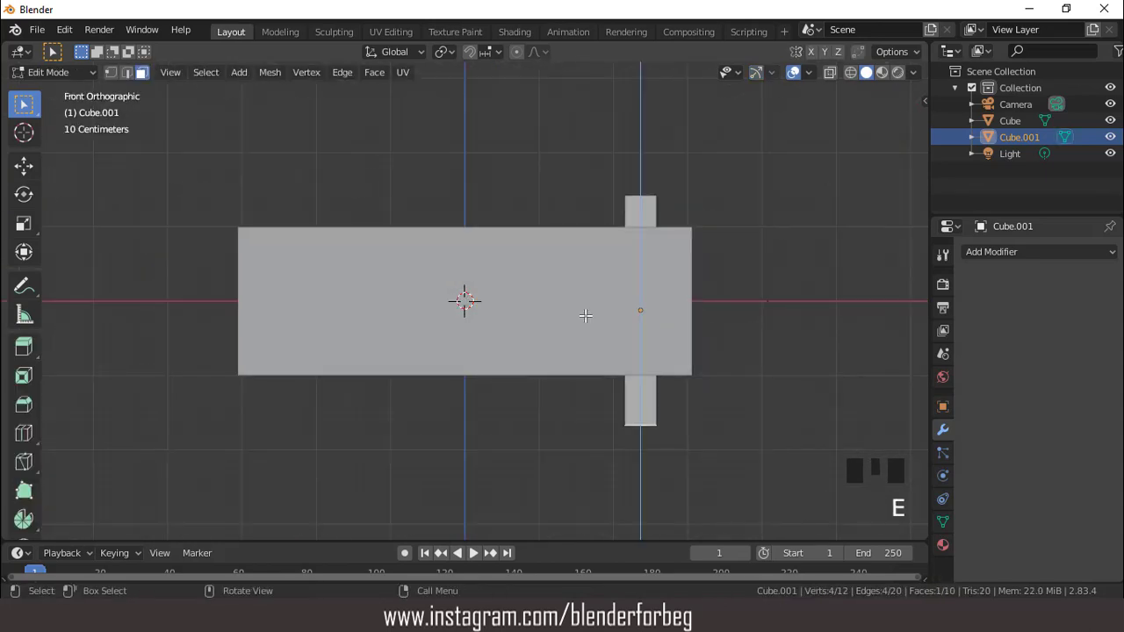
left_click(585, 315)
key("s")
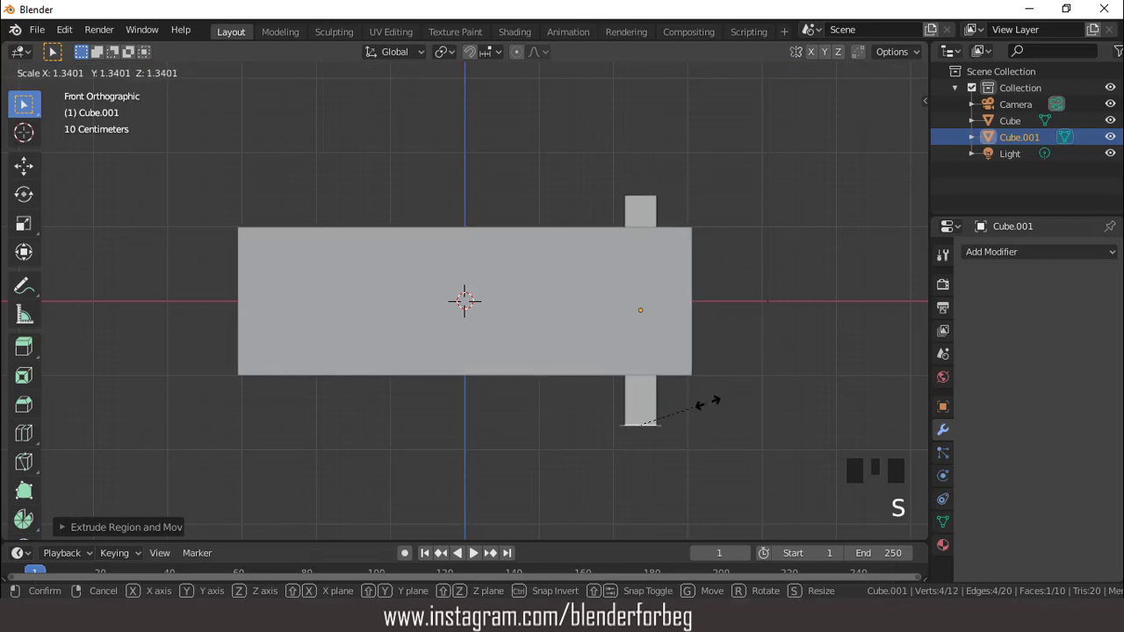
left_click(734, 407)
key("e")
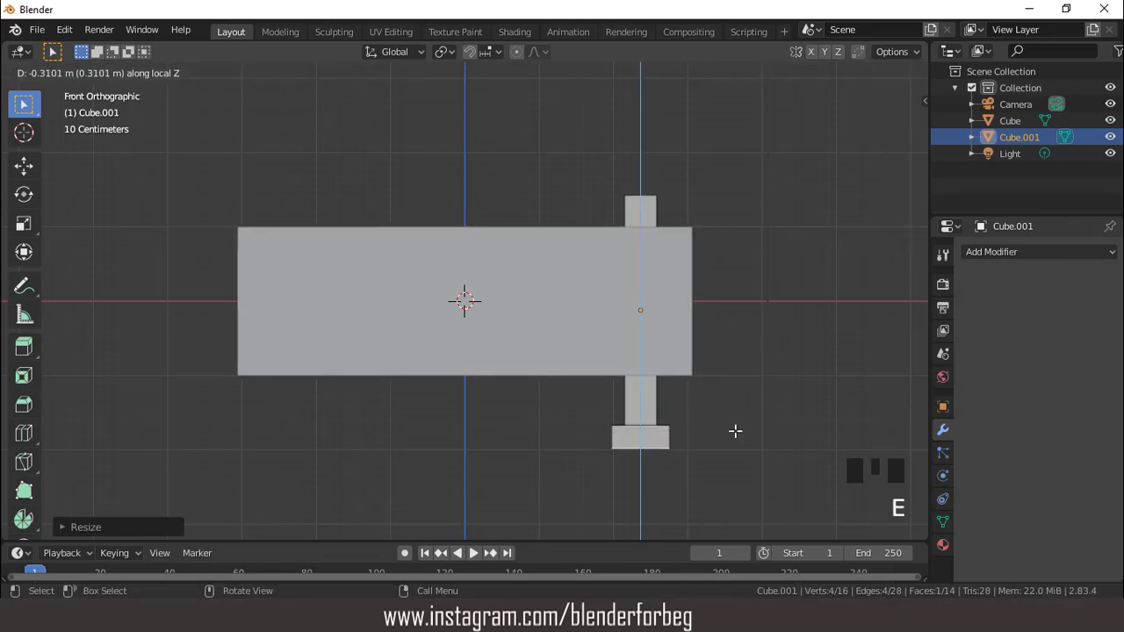
left_click(735, 430)
Return to Object Mode and apply all transforms to the post.
scroll(650, 359, "down", 3)
middle_click_drag(650, 359, 500, 378)
key("Tab")
scroll(593, 311, "up", 2)
key("ctrl+a")
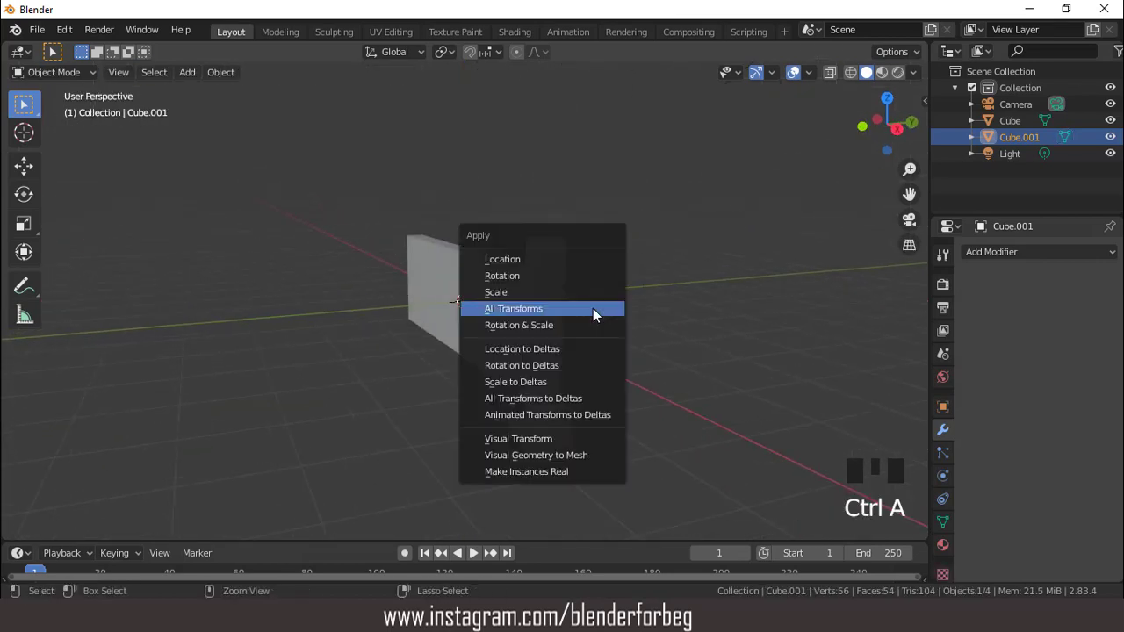
left_click(593, 310)
Add a Mirror modifier on X to the post so a copy supports the block's other end.
middle_click_drag(529, 294, 562, 299)
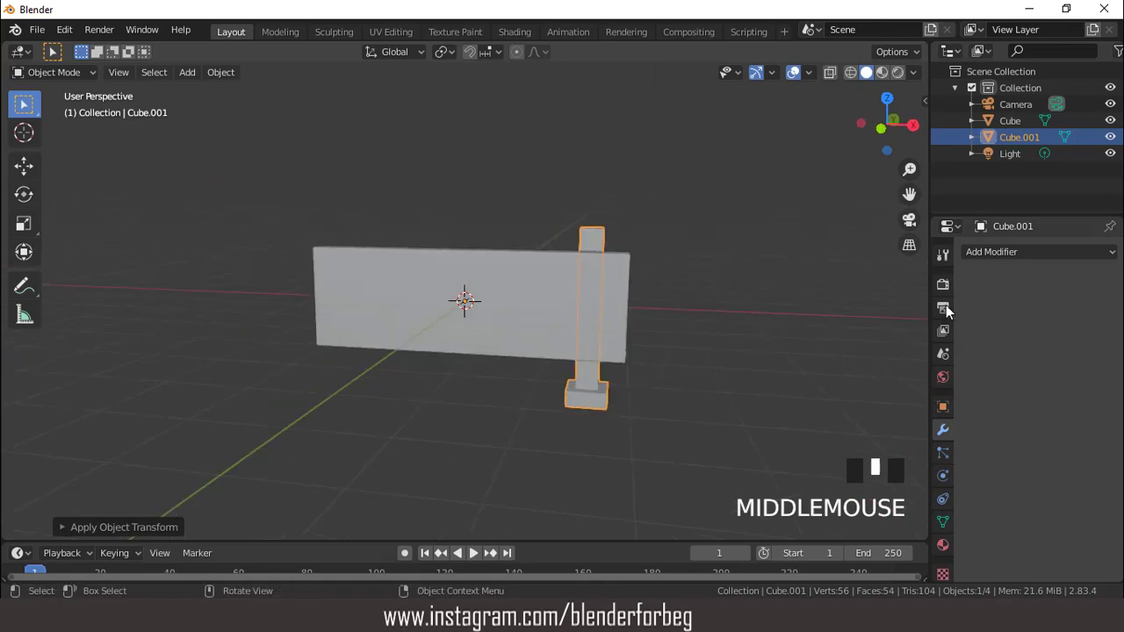
left_click(976, 251)
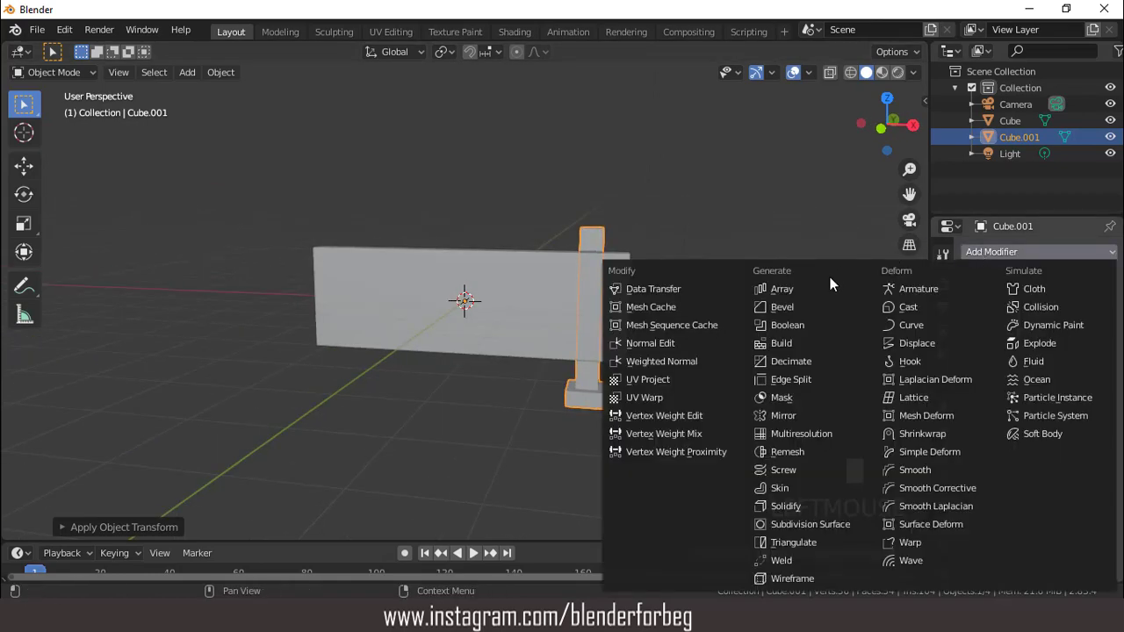
left_click(800, 416)
middle_click_drag(718, 348, 630, 372)
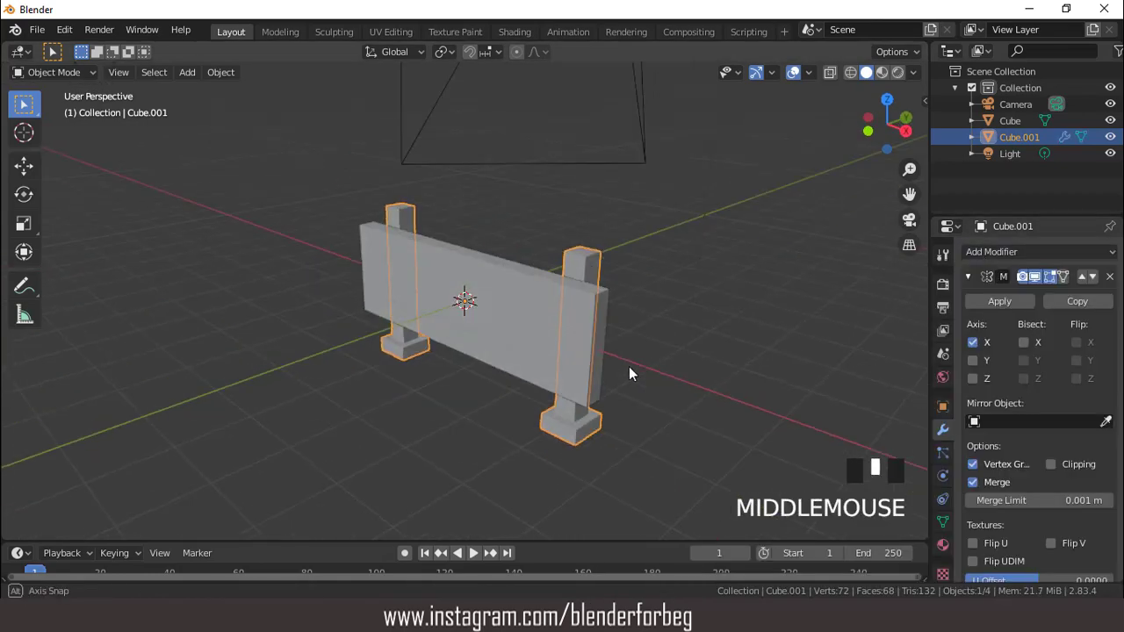
Switch the viewport to Rendered shading and disable Scene World lighting.
left_click(897, 73)
left_click(913, 73)
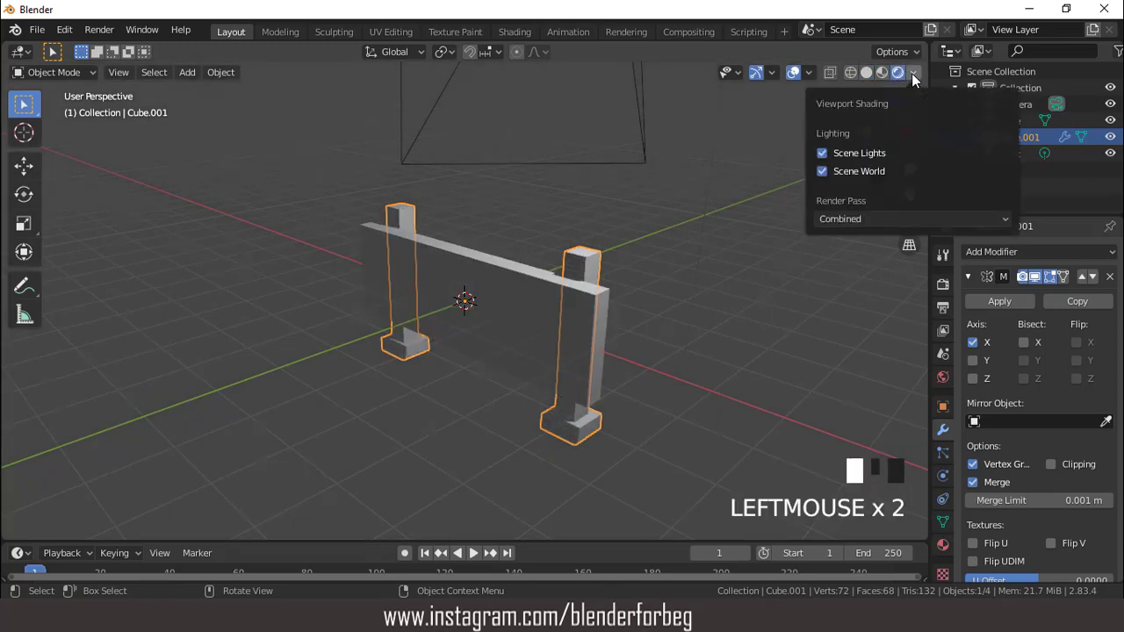
left_click(822, 171)
scroll(605, 252, "up", 4)
middle_click_drag(605, 252, 499, 271)
Select the block and enable Eevee's Ambient Occlusion and Screen Space Reflections with Refraction.
left_click(507, 268)
left_click(943, 285)
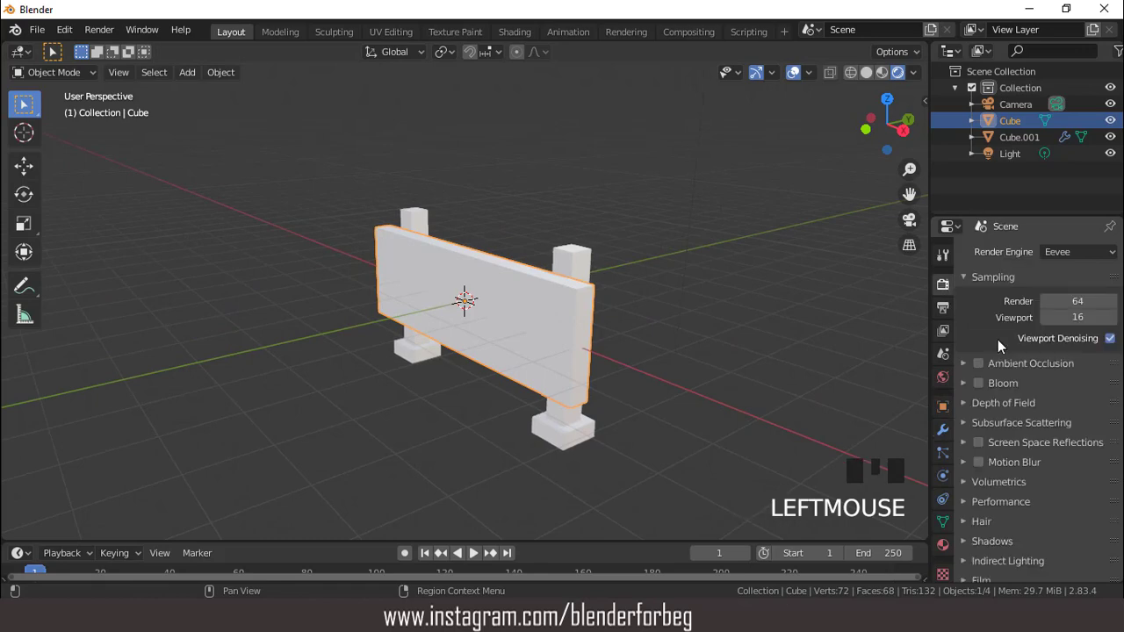
left_click(979, 362)
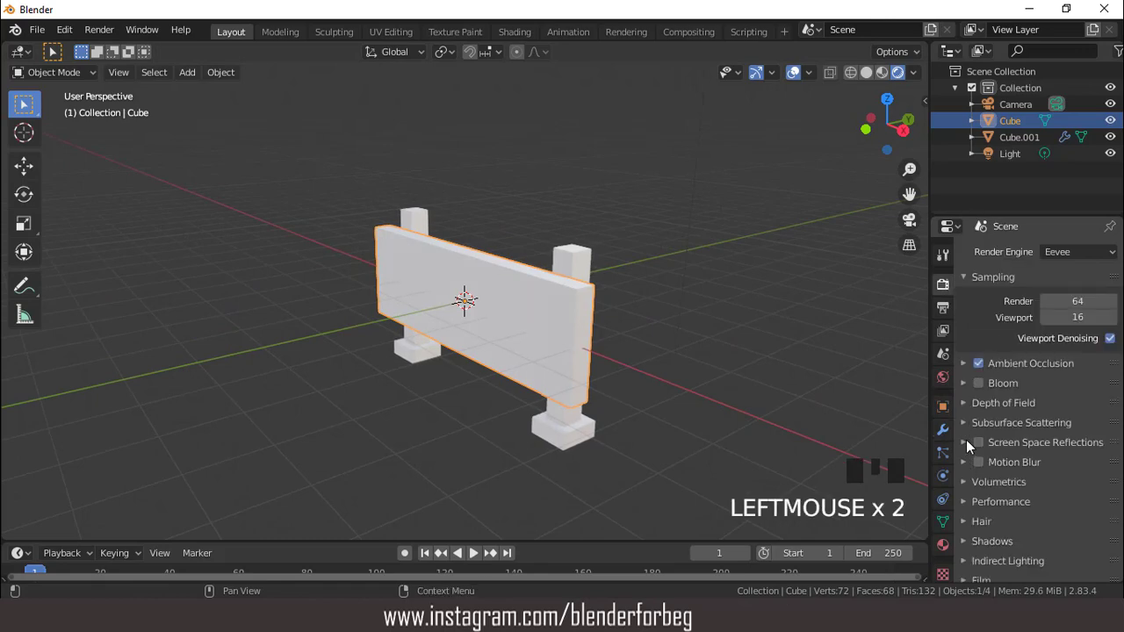
left_click(978, 443)
left_click(964, 442)
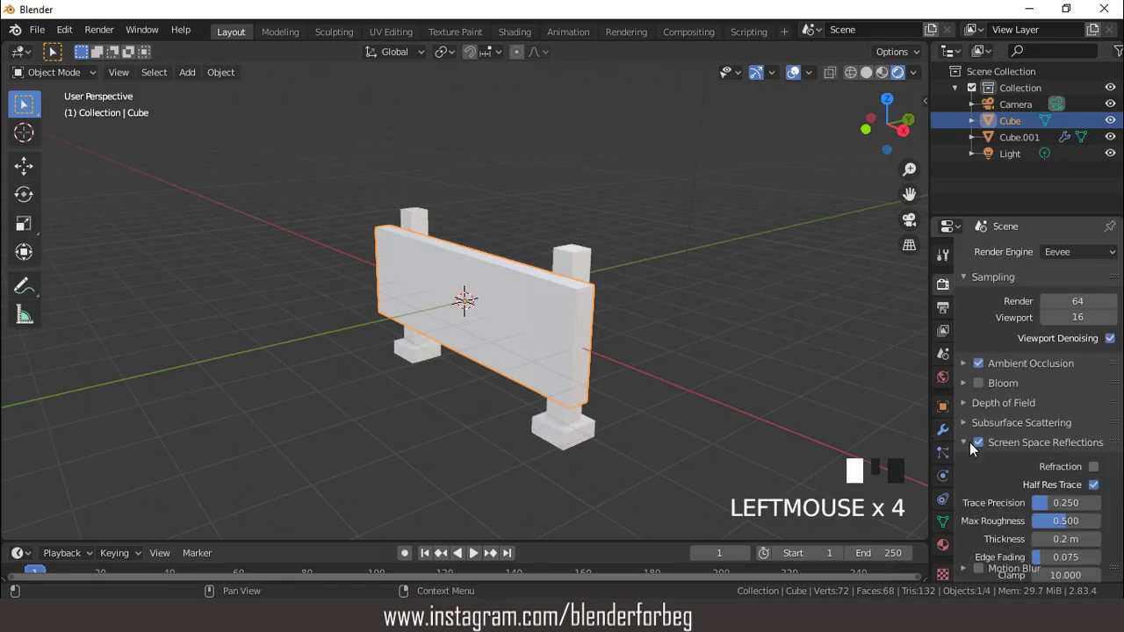
left_click(1093, 467)
Give the board a new material with a slightly darkened white base colour.
scroll(560, 298, "up", 1)
middle_click_drag(556, 284, 594, 291)
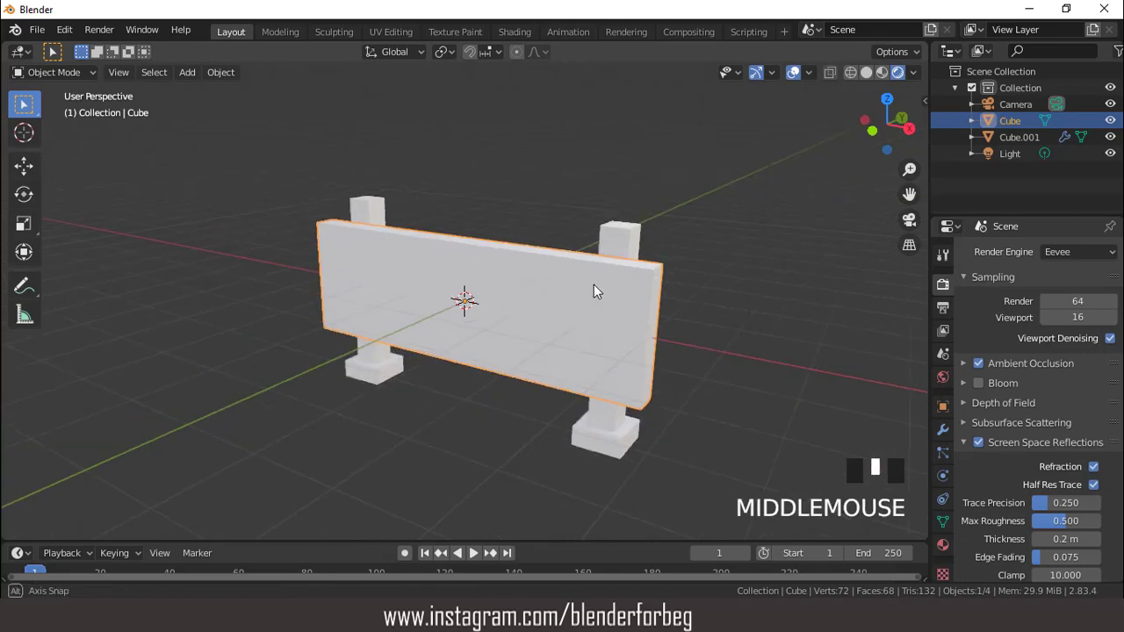
key("KP_1")
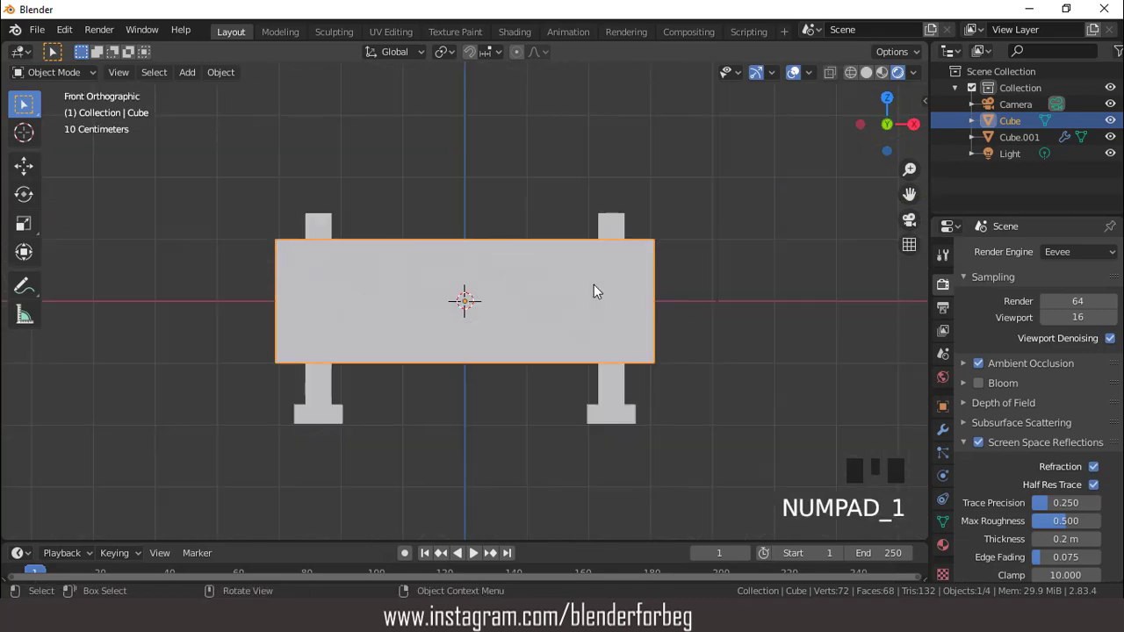
left_click(942, 546)
left_click(1057, 322)
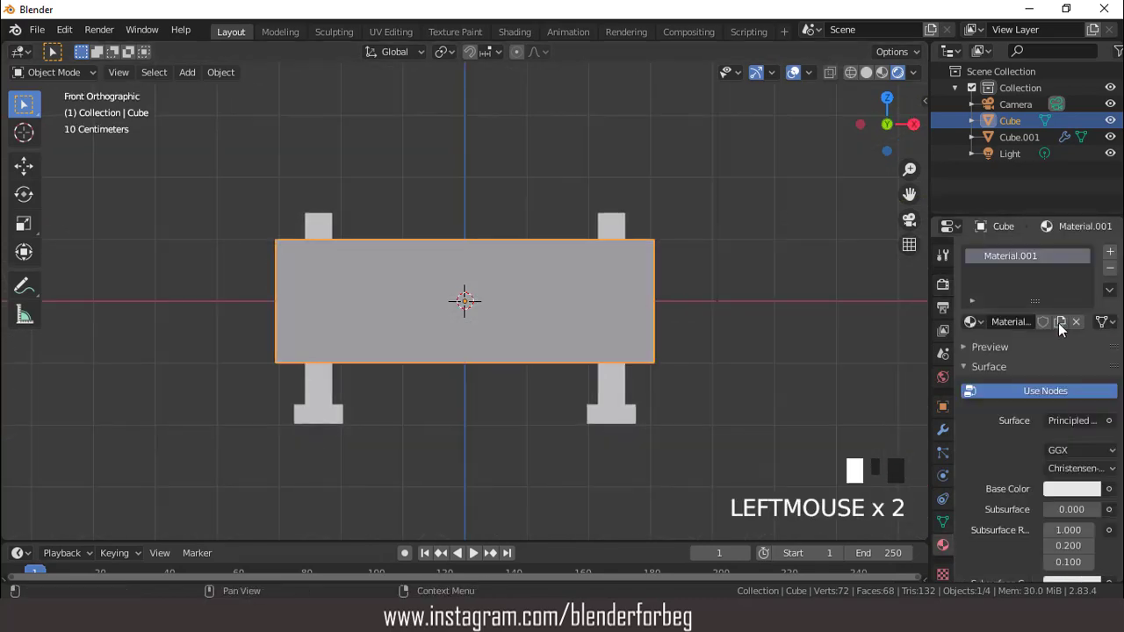
left_click(1069, 489)
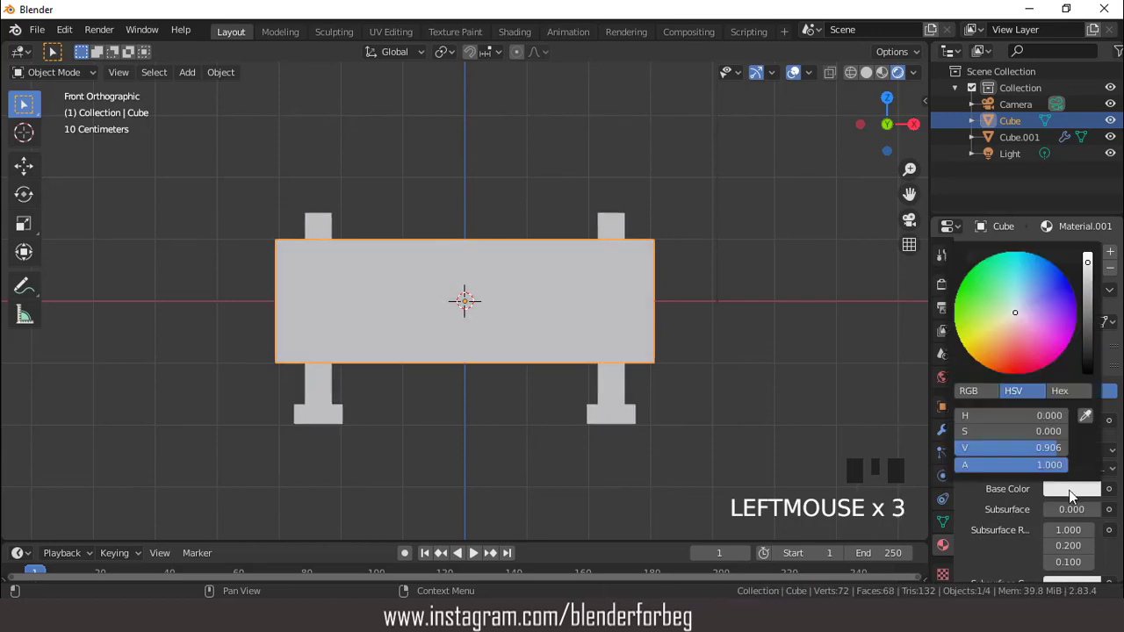
left_click_drag(1089, 264, 1087, 282)
Add a second material to the board with an orange base colour of hue 0.081, saturation 0.872 and value 0.906.
left_click(1110, 251)
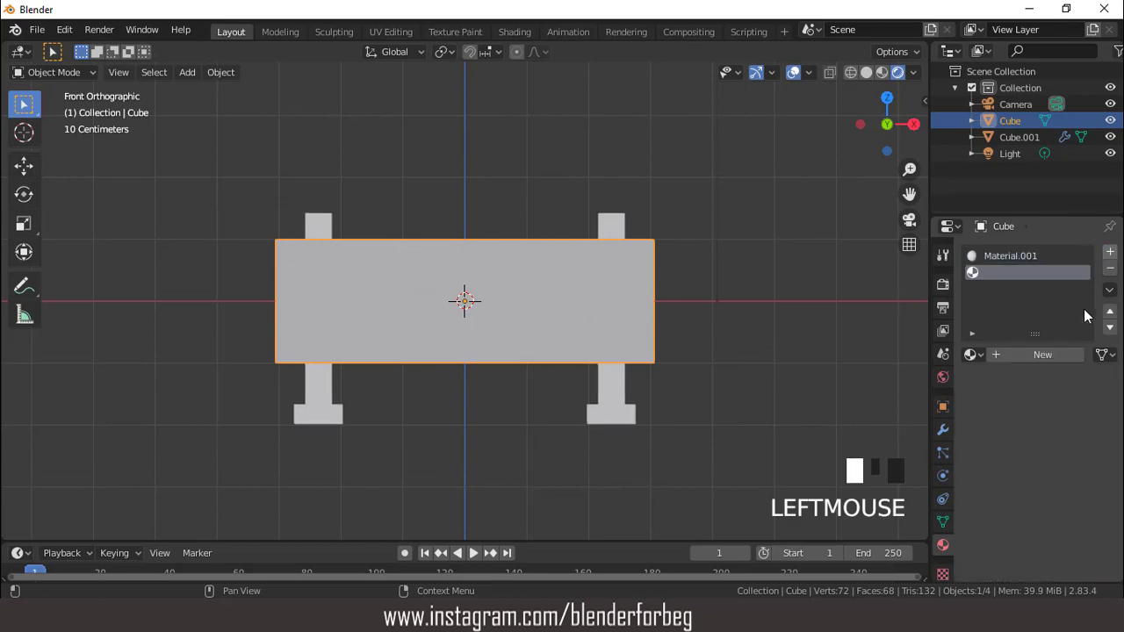
left_click(1050, 352)
left_click(1071, 521)
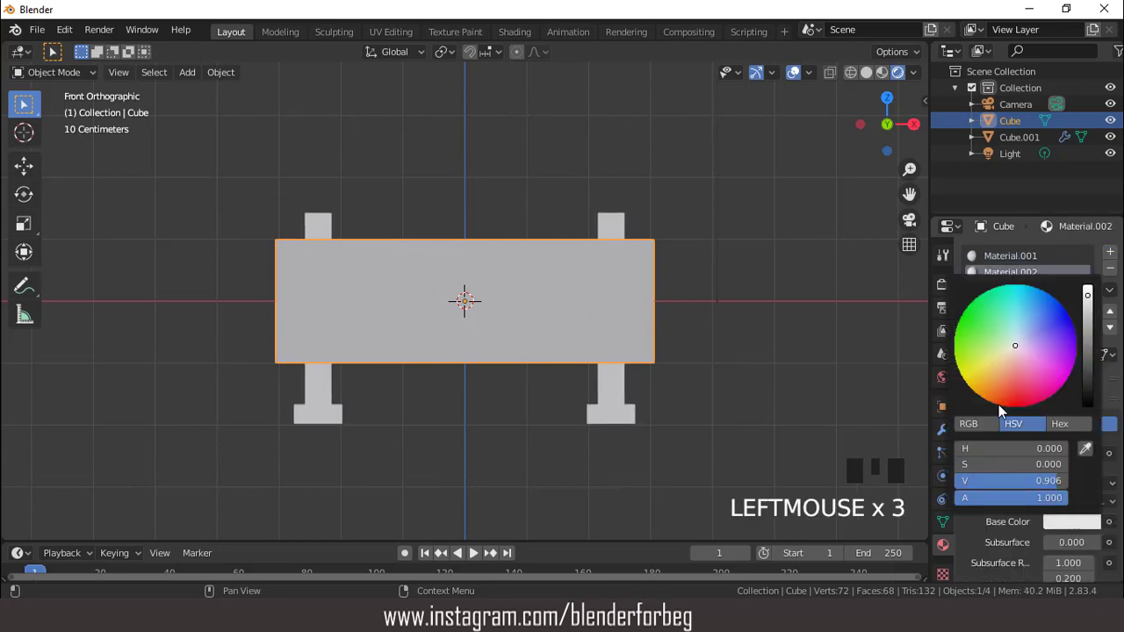
left_click(992, 383)
left_click_drag(991, 384, 990, 392)
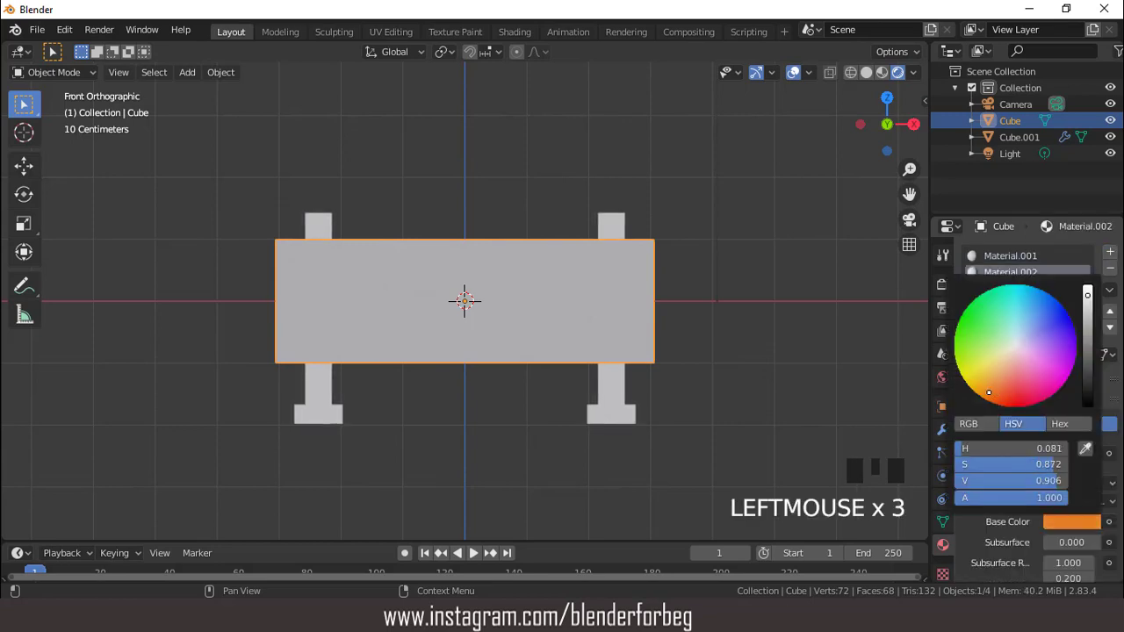
scroll(519, 318, "up", 1)
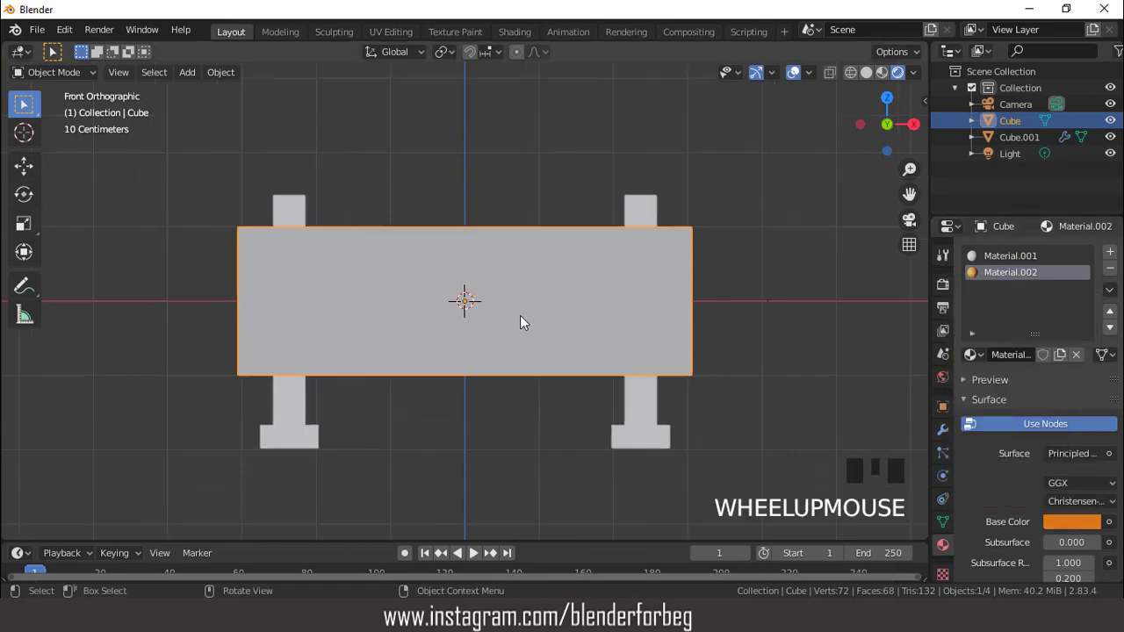
In Edit Mode, isolate the board and select one end stripe's faces on its front, top, back, end and underside.
key("Tab")
middle_click_drag(508, 329, 545, 275)
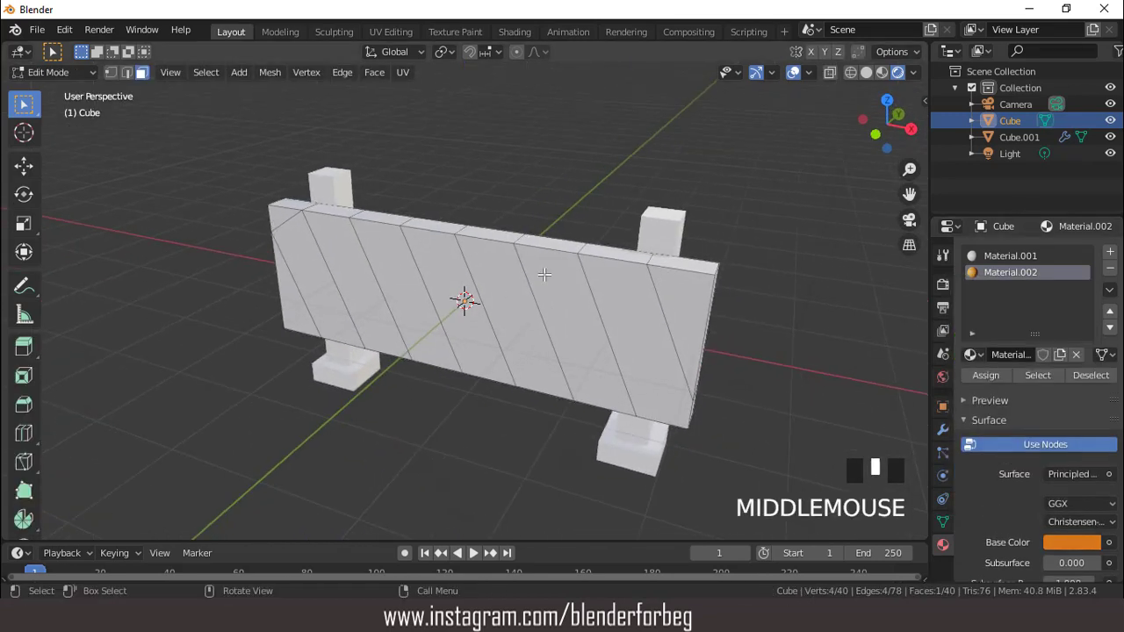
key("3")
left_click(612, 260)
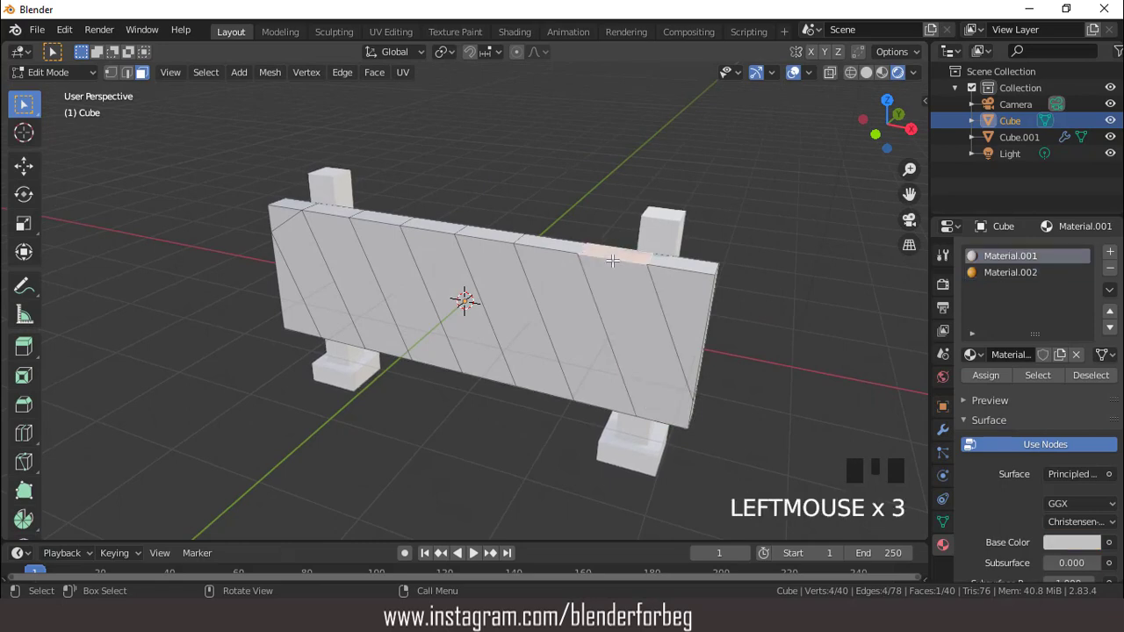
left_click(612, 261, "shift")
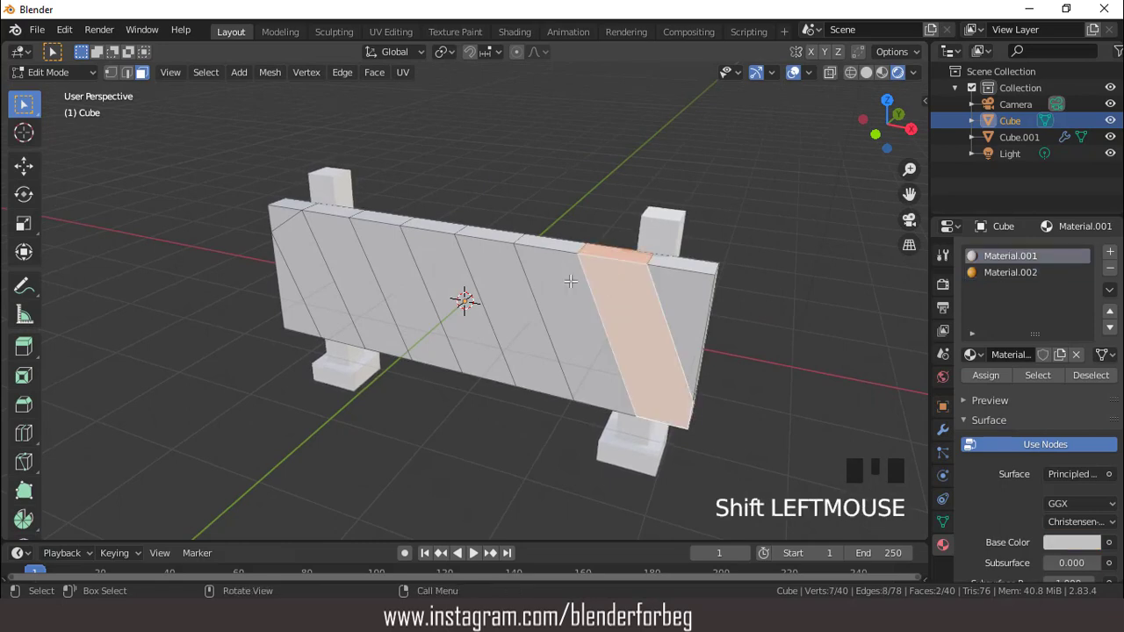
middle_click_drag(571, 274, 462, 257)
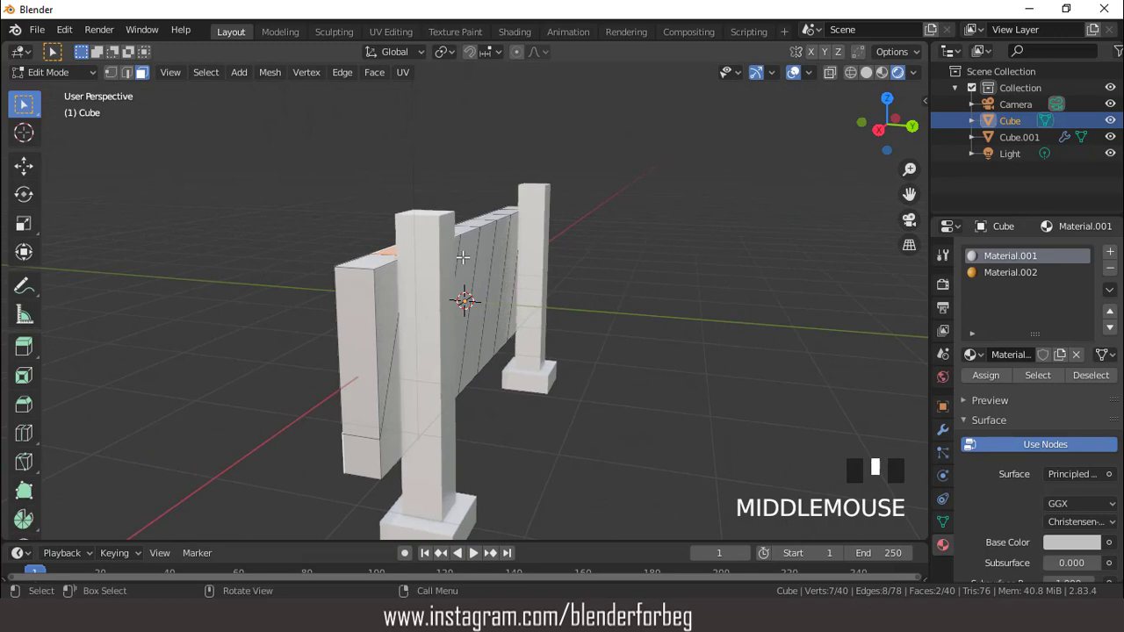
key("KP_Divide")
scroll(312, 265, "up", 3)
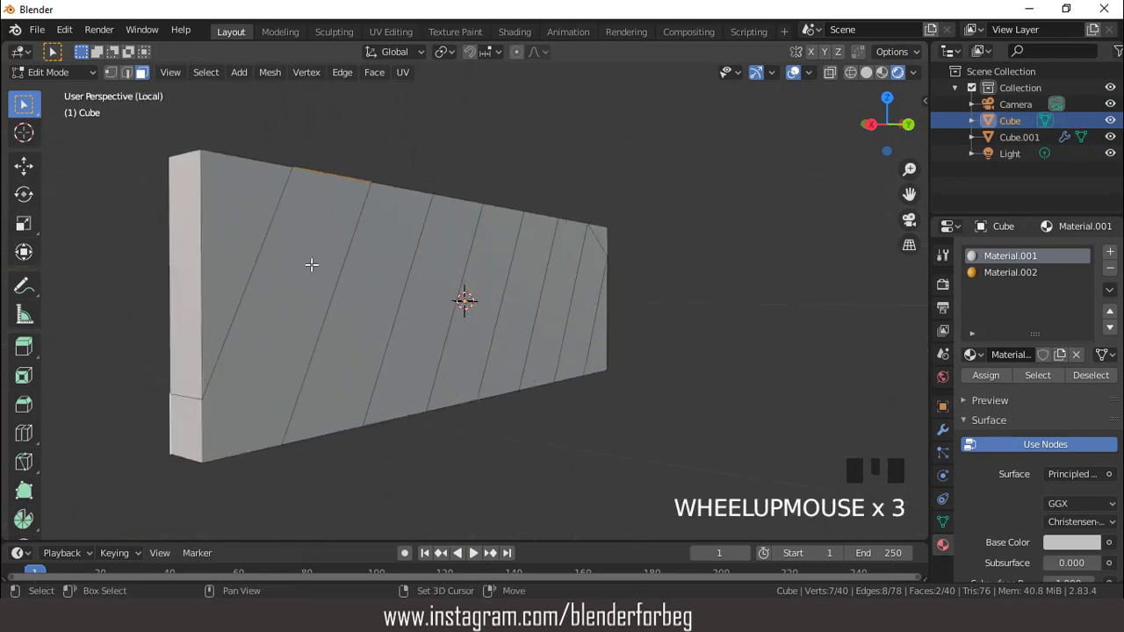
left_click(292, 281, "shift")
middle_click_drag(291, 281, 414, 254)
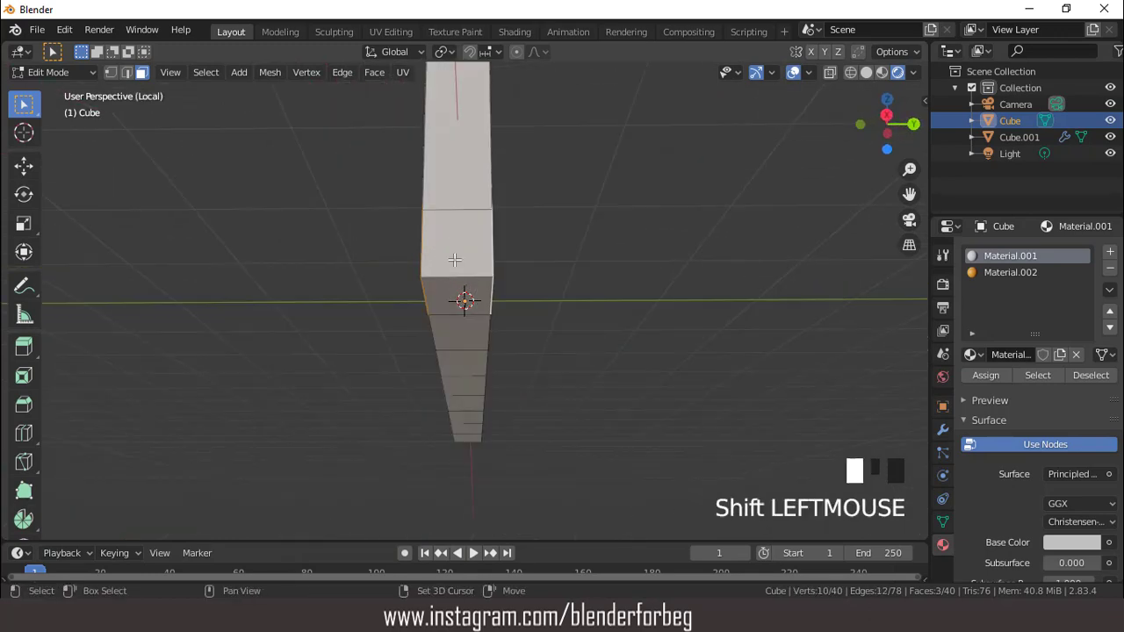
left_click(454, 259, "shift")
left_click(461, 294, "shift")
Extend the face selection to every other stripe across the board's front and top, including the split corner stripe.
middle_click_drag(461, 295, 484, 223)
left_click(485, 223, "shift")
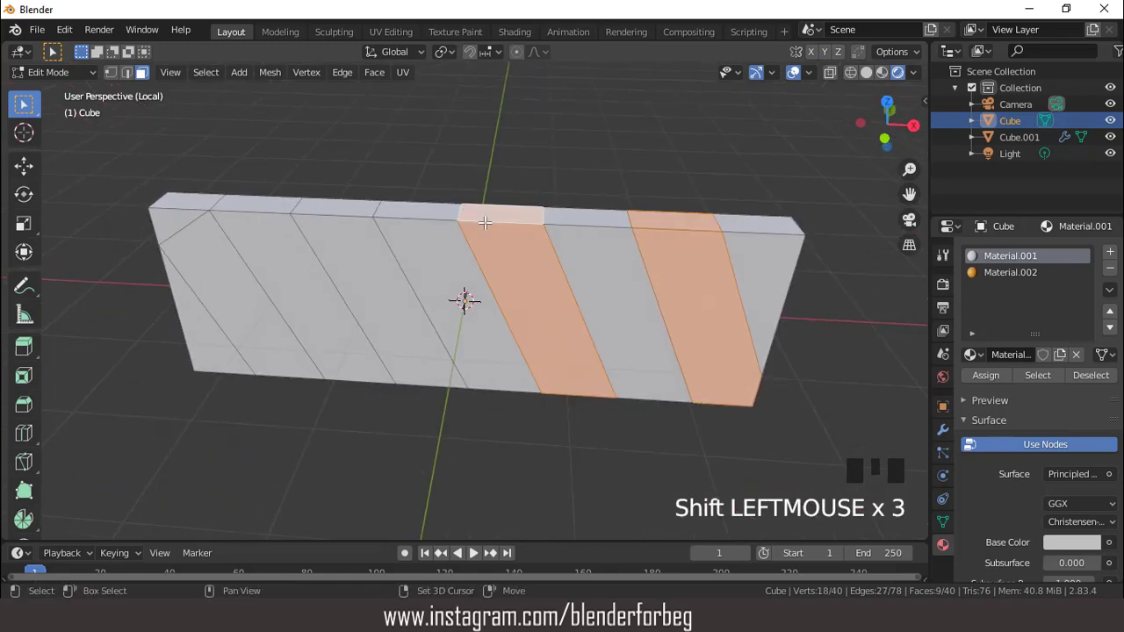
left_click(349, 216, "shift")
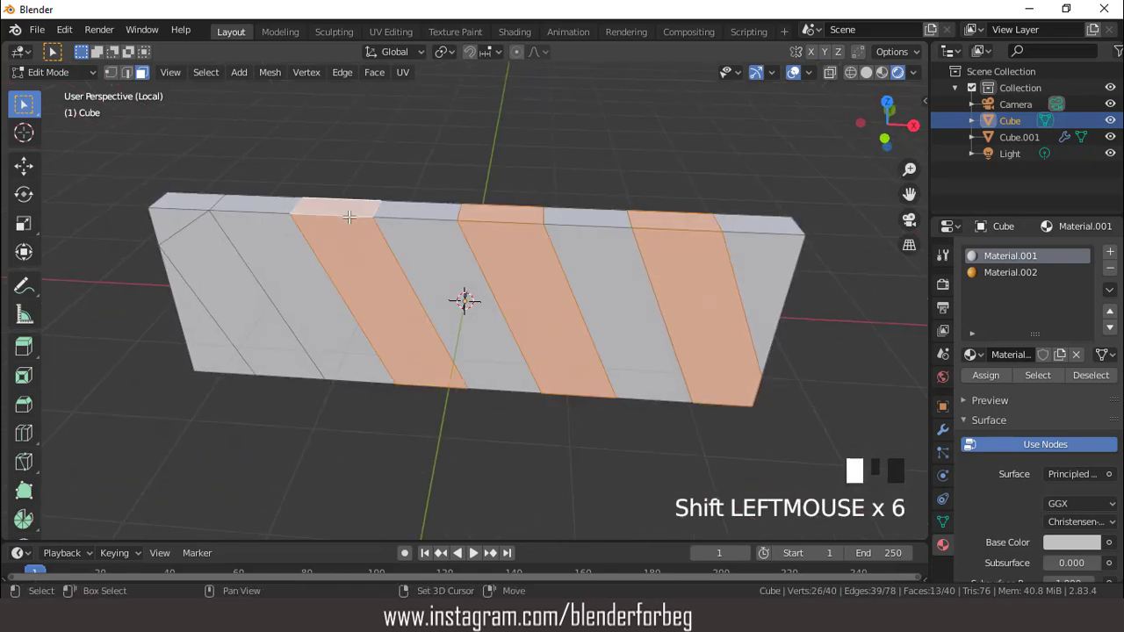
left_click(174, 214, "shift")
left_click(203, 245, "shift")
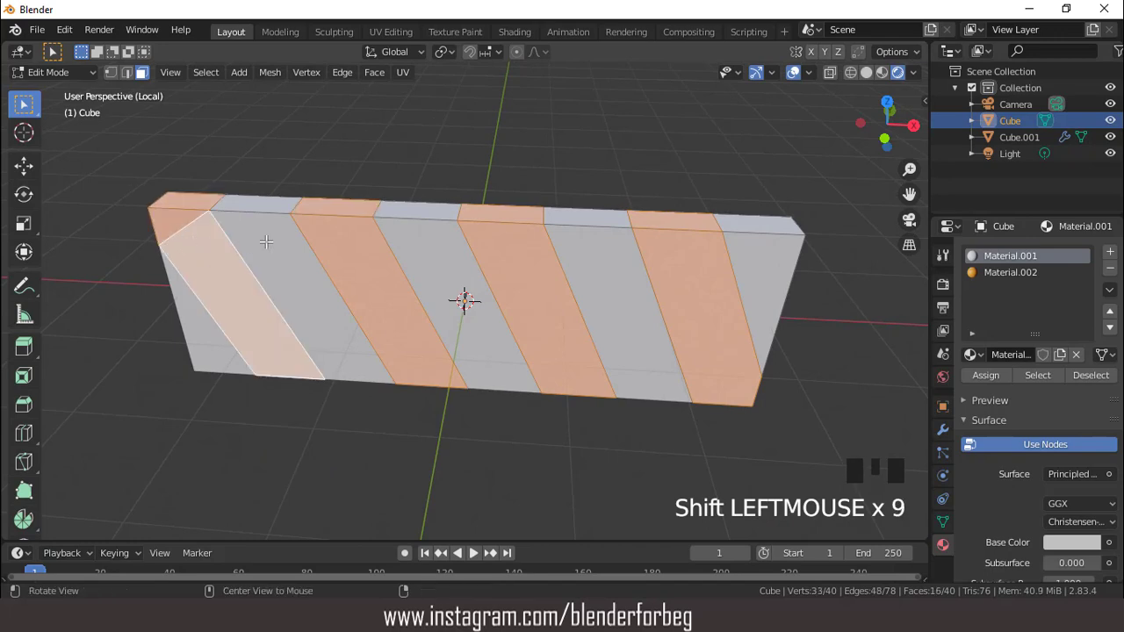
Add the corner stripe's back, end and underside faces to the selection and assign the orange Material.002 to all selected stripes.
middle_click_drag(266, 242, 633, 293)
left_click(706, 321, "shift")
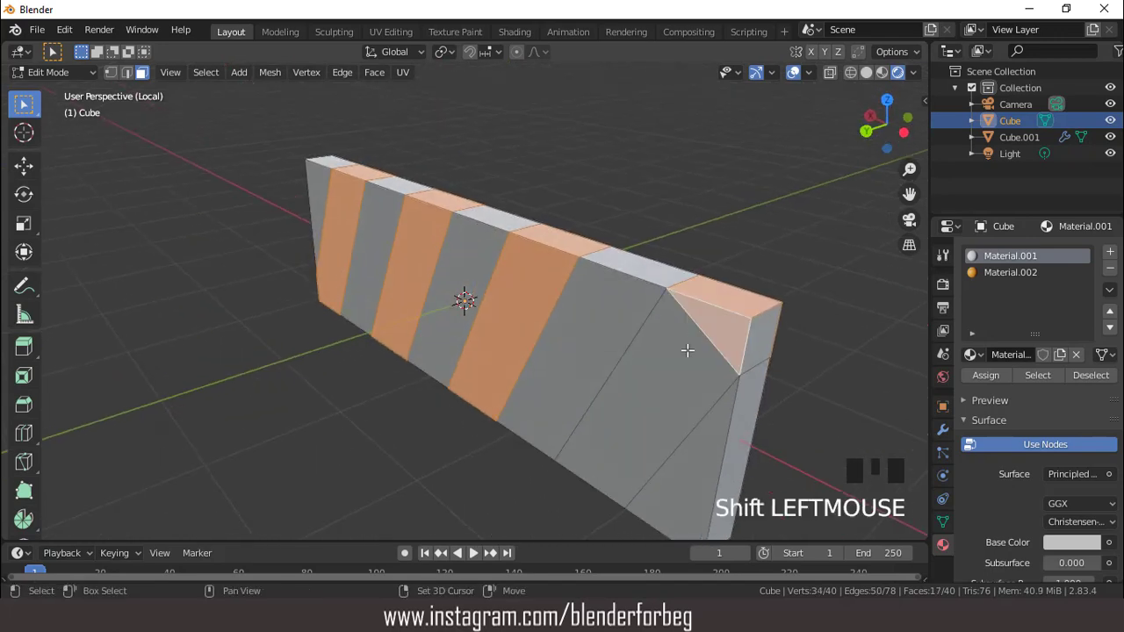
left_click(690, 347, "shift")
left_click(753, 343, "shift")
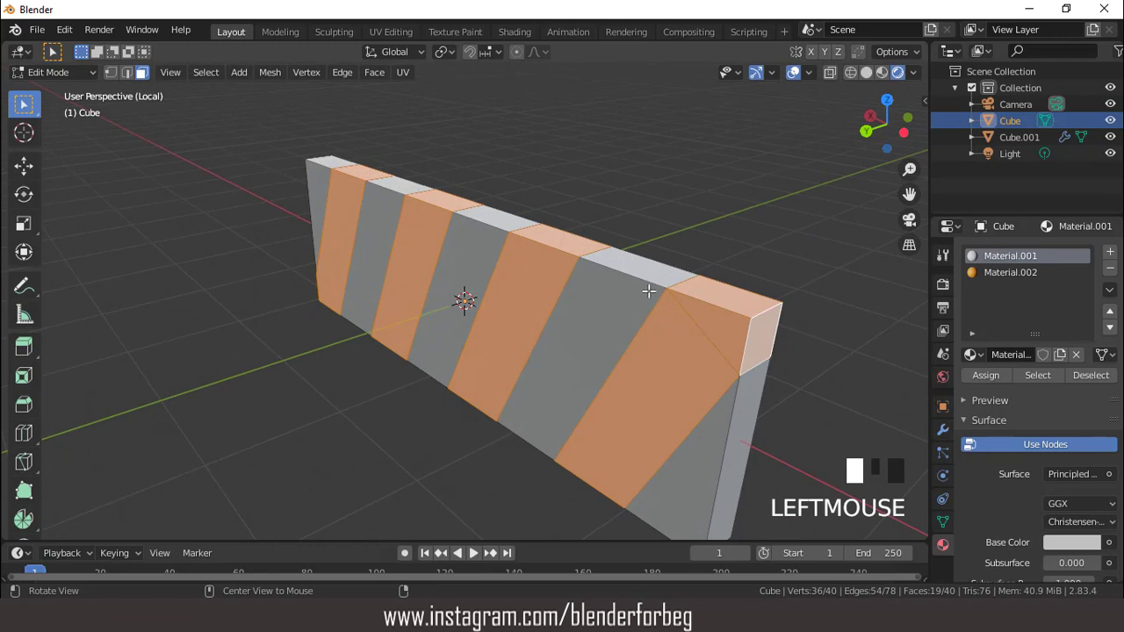
middle_click_drag(645, 302, 521, 234)
left_click(522, 232, "shift")
middle_click_drag(581, 256, 677, 296)
left_click(657, 319, "shift")
left_click(647, 321, "shift")
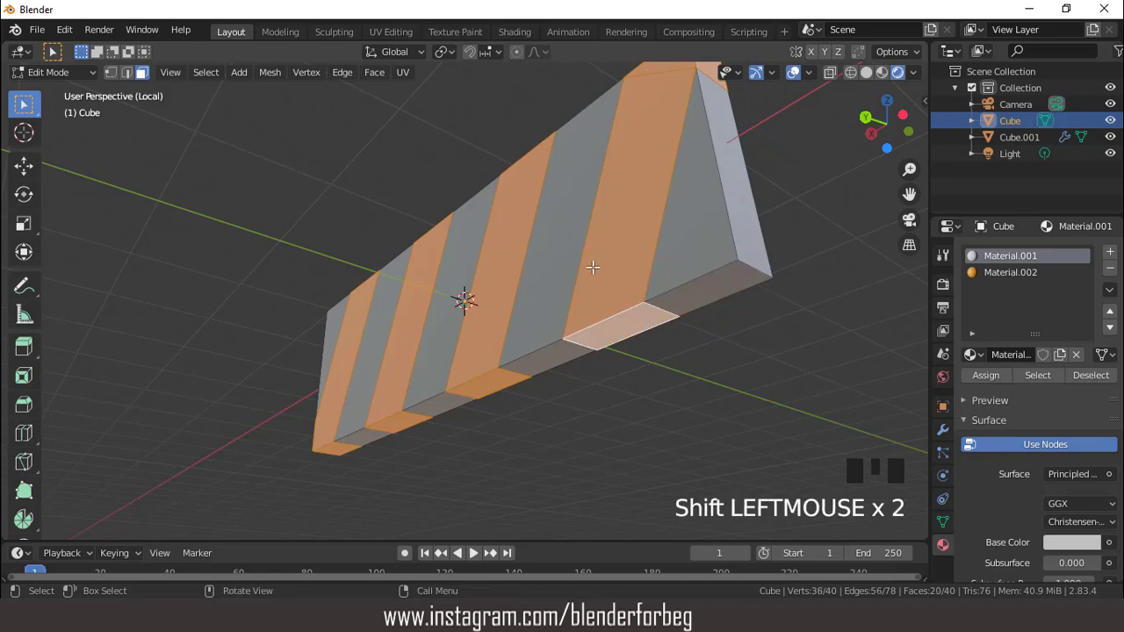
middle_click_drag(593, 267, 710, 338)
left_click(1001, 272)
left_click(974, 375)
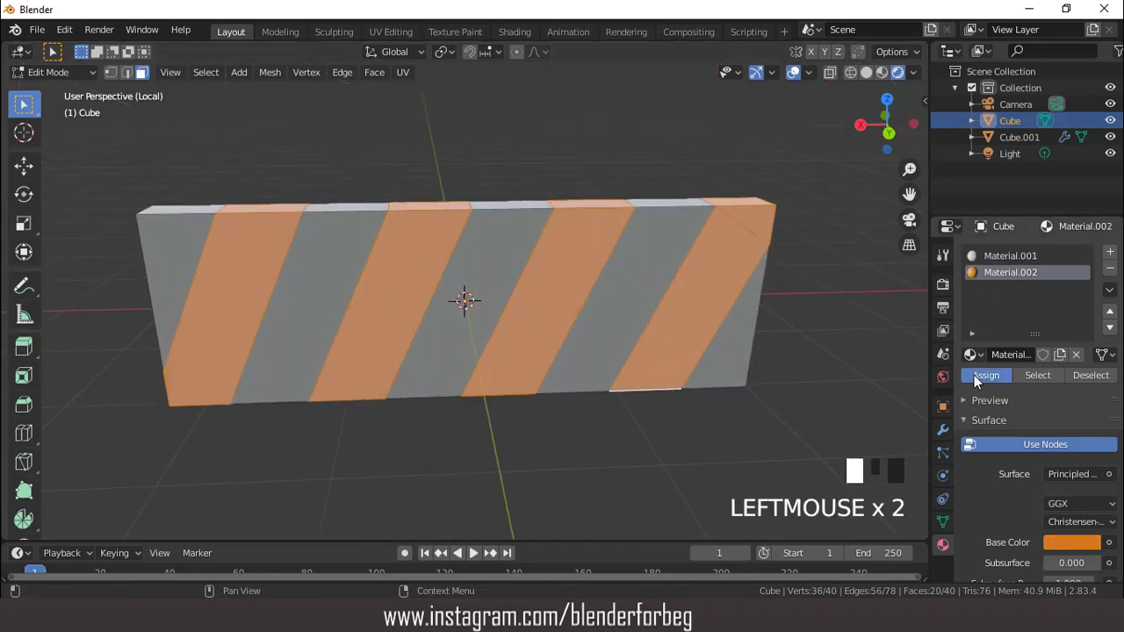
Hide the viewport overlays, leave local view and return the board to Object Mode.
left_click(784, 117)
scroll(665, 152, "down", 3)
middle_click_drag(524, 238, 597, 275)
key("KP_Divide")
scroll(569, 260, "down", 4)
key("Tab")
Give the mirrored posts a new material with a dark grey base colour.
left_click(582, 251)
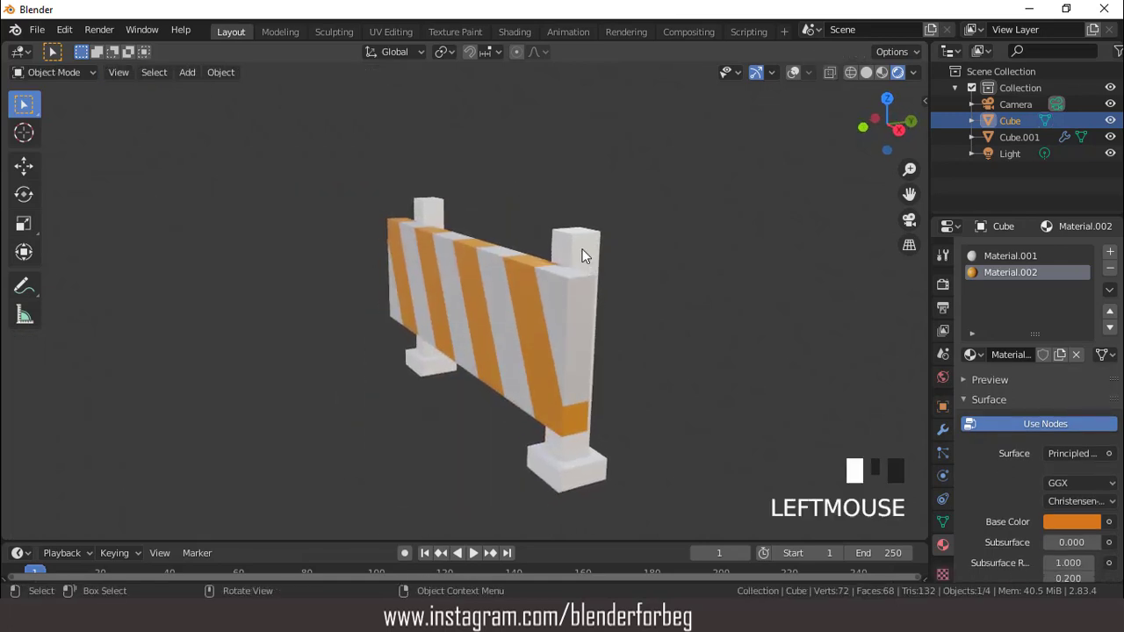
left_click(1062, 321)
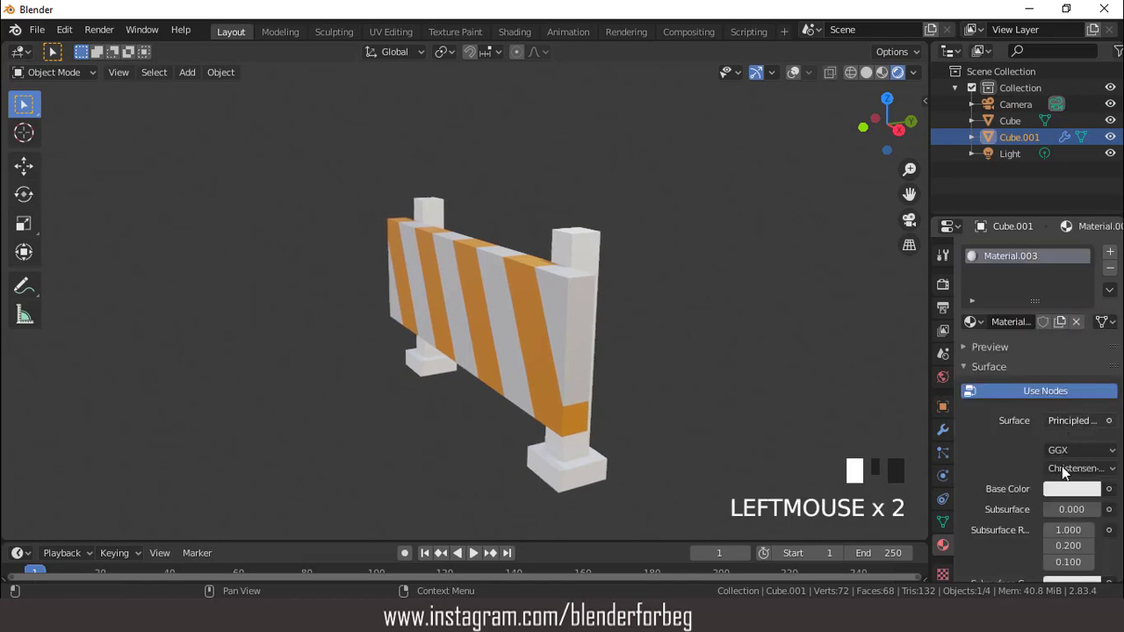
left_click(1071, 488)
left_click_drag(1088, 263, 1089, 330)
mouse_move(552, 211)
middle_mouse_down()
mouse_move(675, 208)
mouse_move(565, 210)
middle_mouse_up()
Show the overlays again and scale the board down slightly along Z in front view.
key("KP_1")
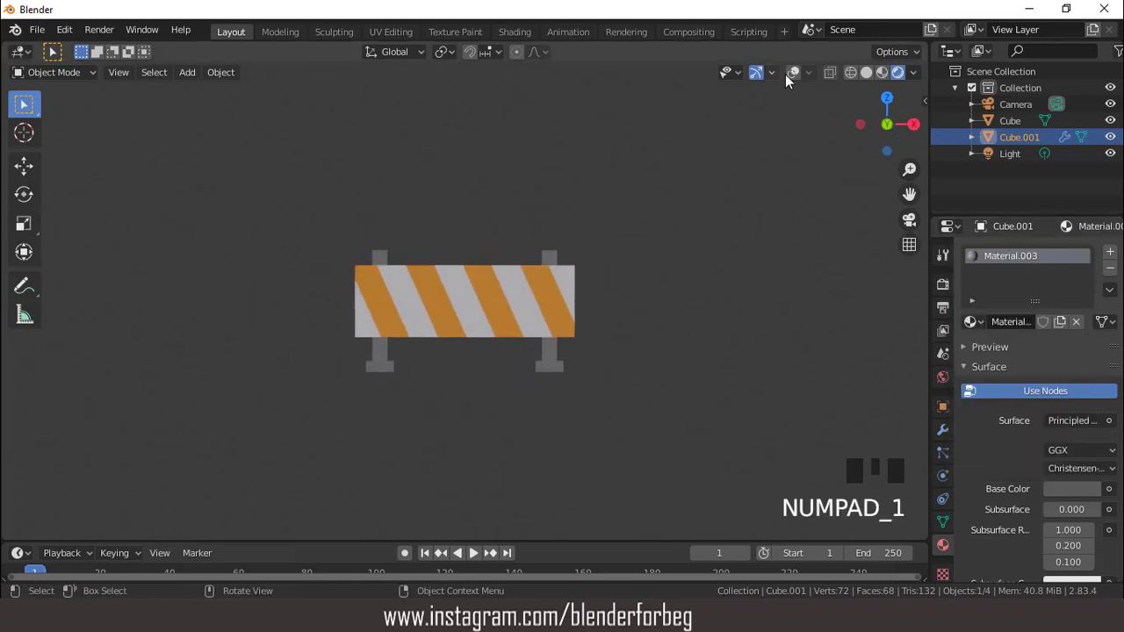
left_click(788, 73)
scroll(544, 265, "up", 2)
left_click(543, 265)
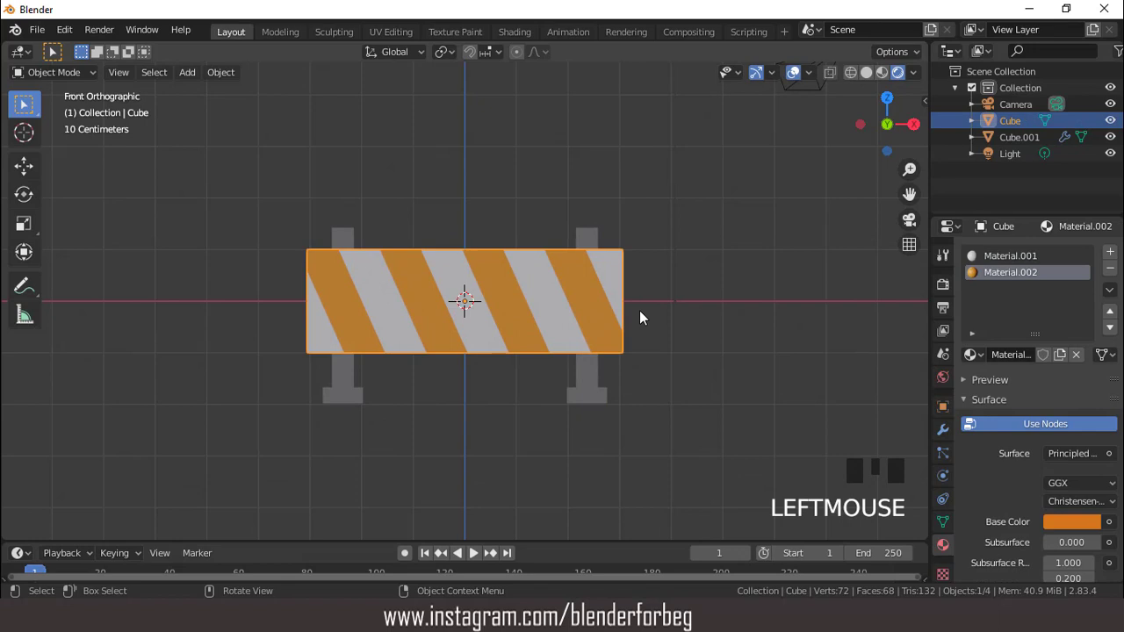
key("s")
key("z")
left_click(619, 308)
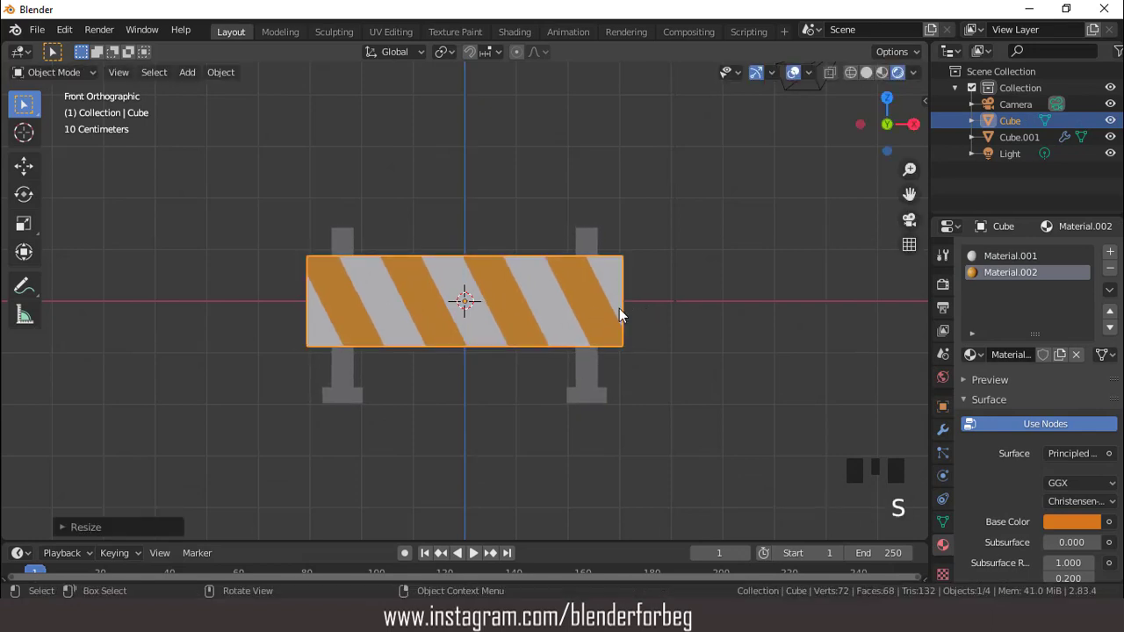
Hide the overlays and align the camera to an angled perspective view of the whole barrier.
left_click(795, 74)
middle_click_drag(679, 142, 563, 199)
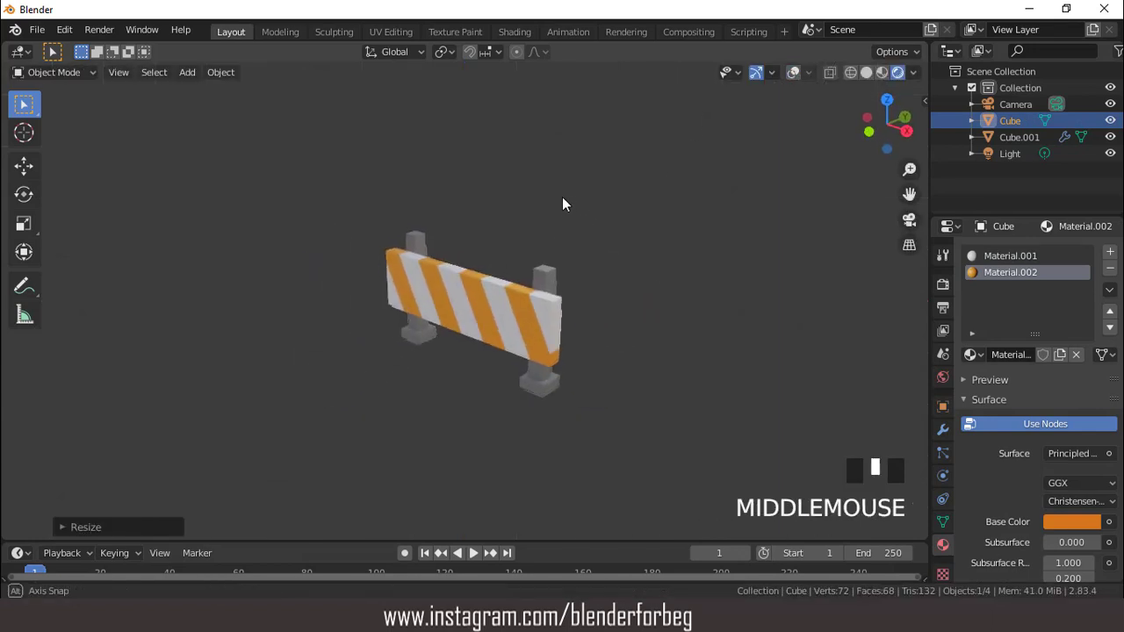
scroll(563, 205, "up", 2)
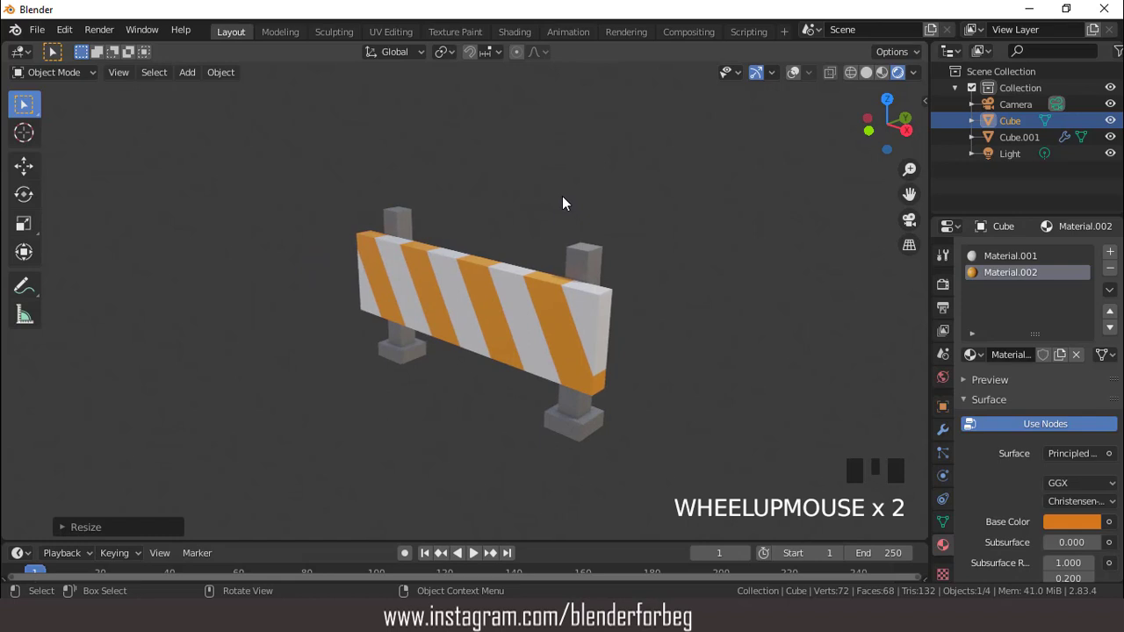
middle_click_drag(584, 205, 550, 187)
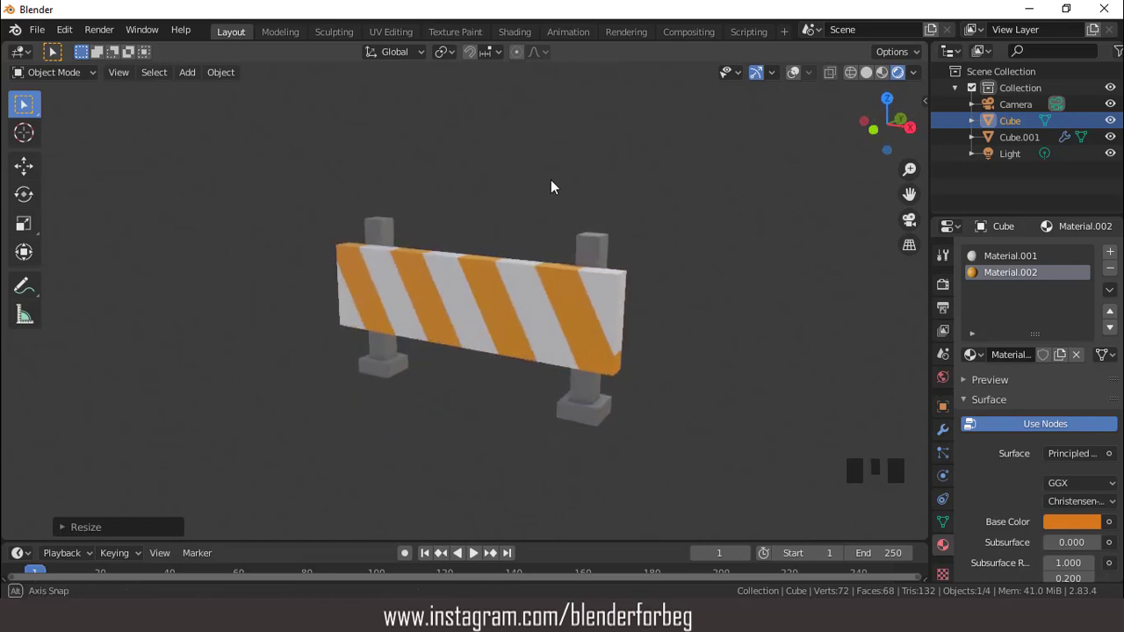
scroll(550, 187, "down", 3)
key("ctrl+alt+KP_0")
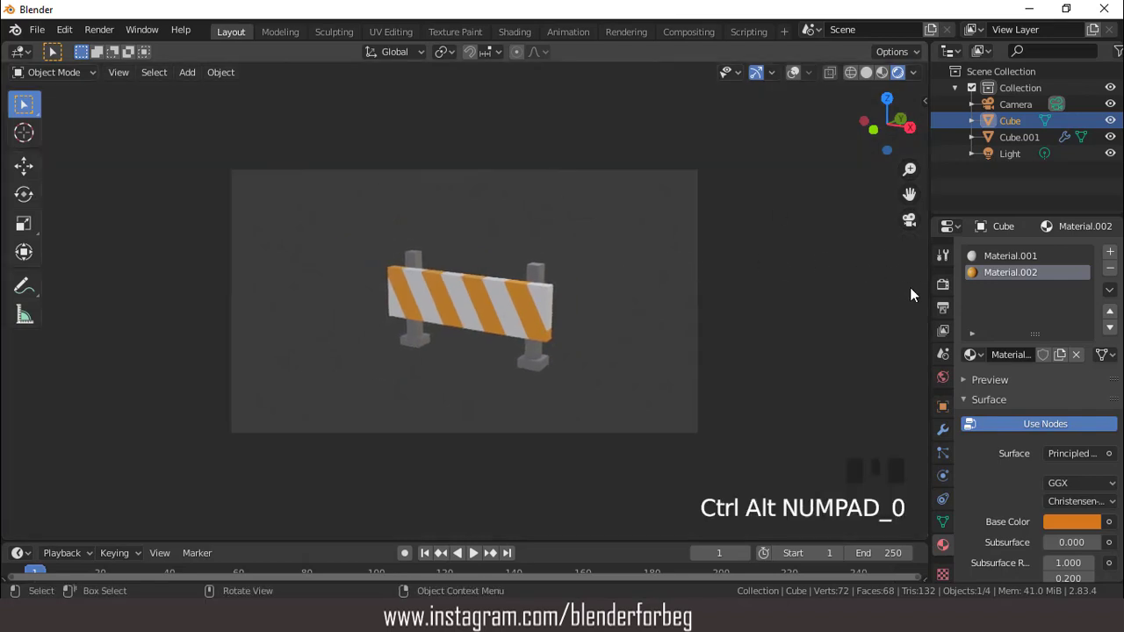
Set the render's Y resolution to 1920 px for a square image.
left_click(942, 307)
double_click(1062, 287)
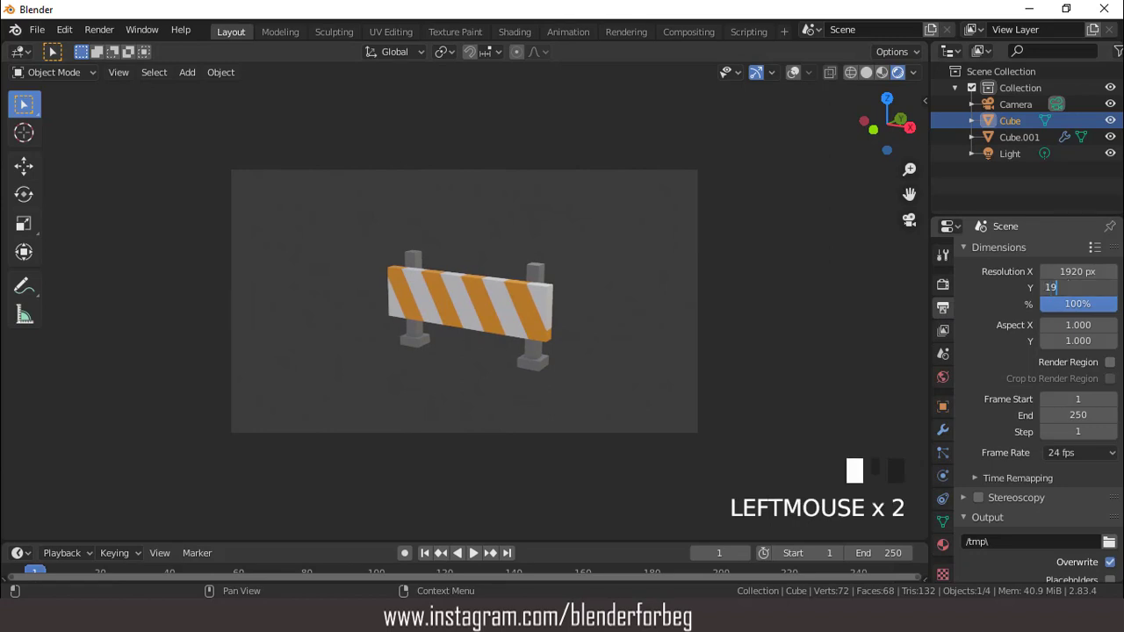
key("Return")
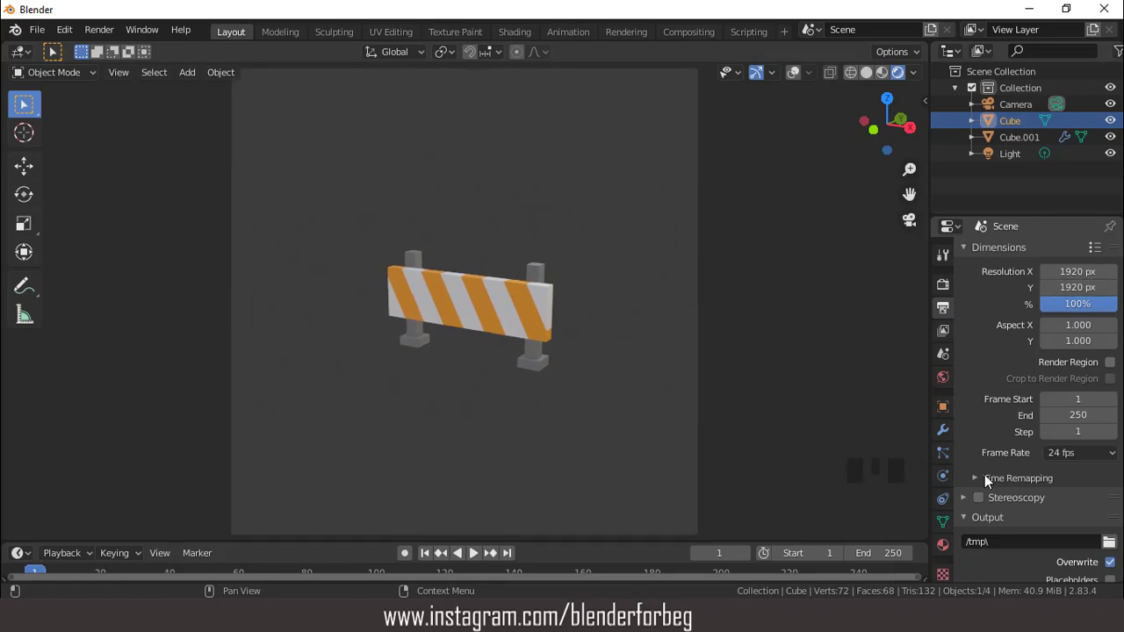
Set the camera's focal length to 100 mm so the barrier fills more of the frame.
left_click(1014, 104)
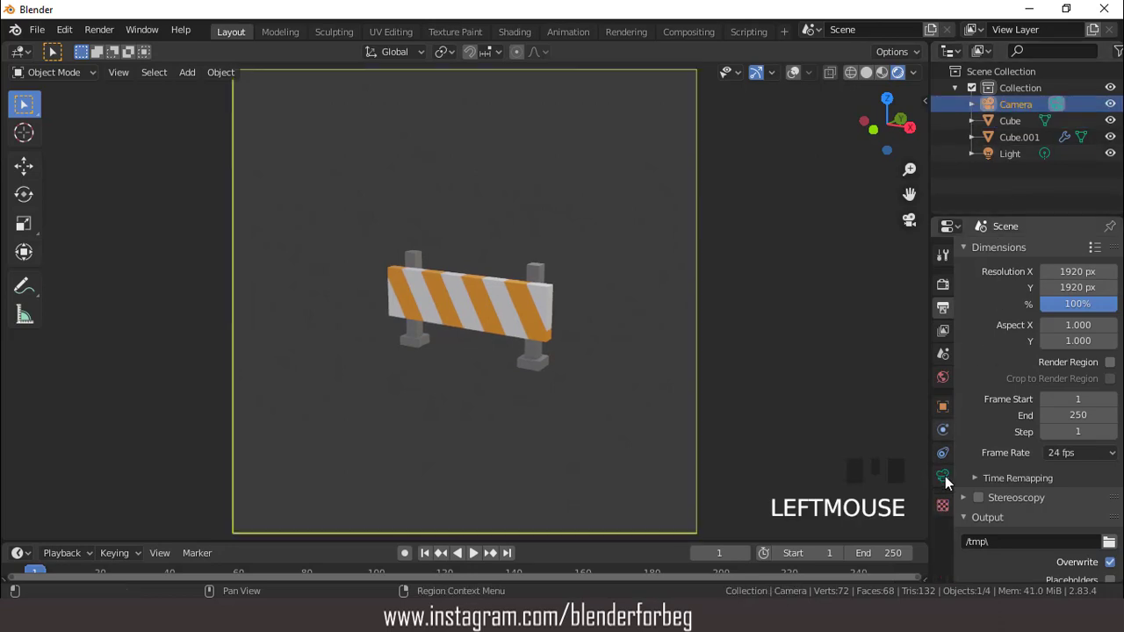
left_click(944, 478)
left_click_drag(1060, 330, 1107, 330)
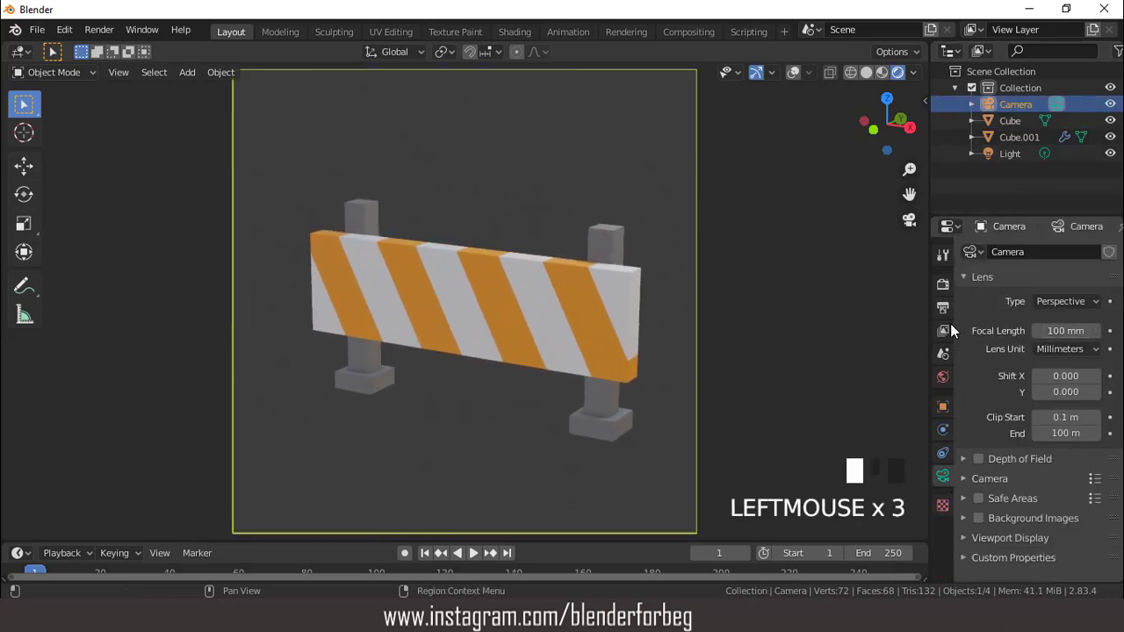
Enable a transparent film background in the render settings.
left_click(943, 286)
scroll(1056, 502, "down", 10)
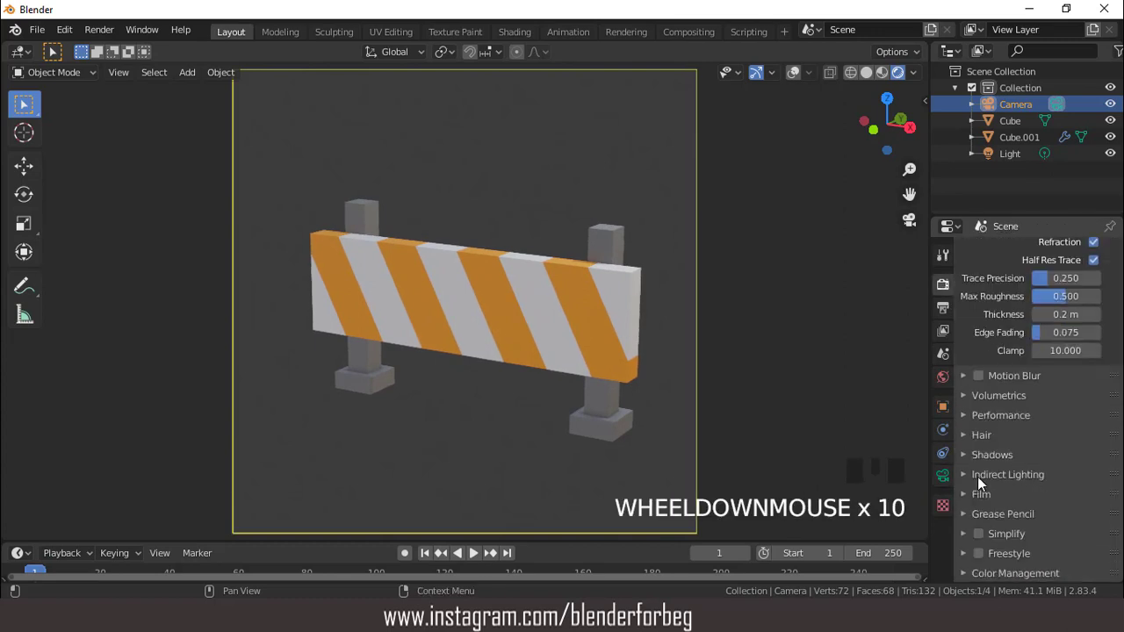
left_click(962, 494)
left_click(1093, 537)
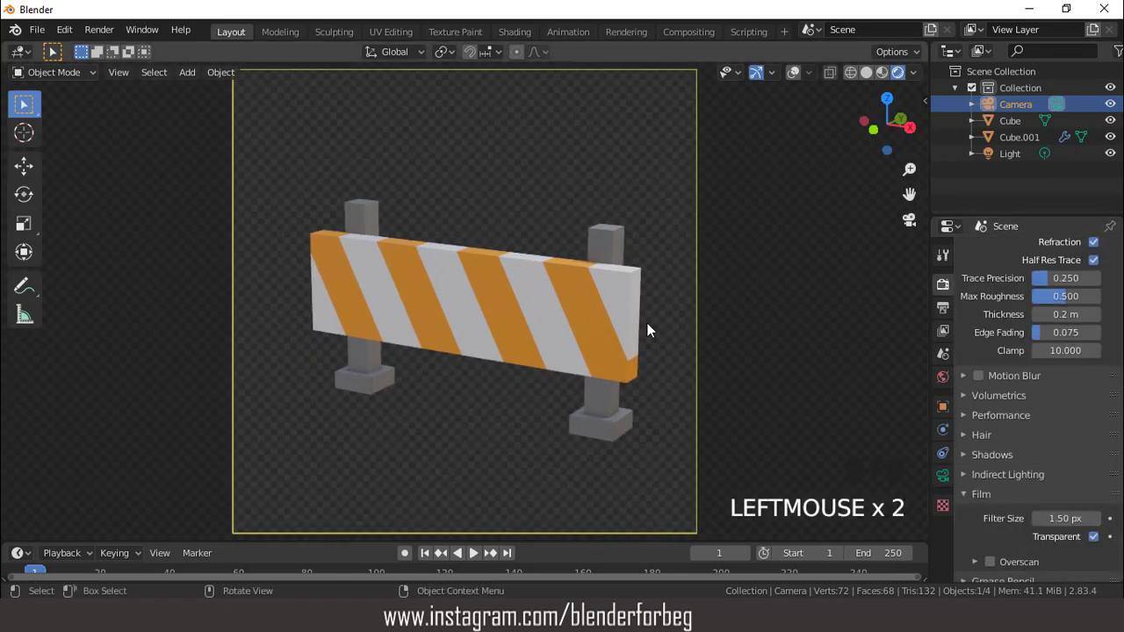
middle_click_drag(647, 323, 574, 238)
scroll(532, 256, "up", 5)
key("KP_1")
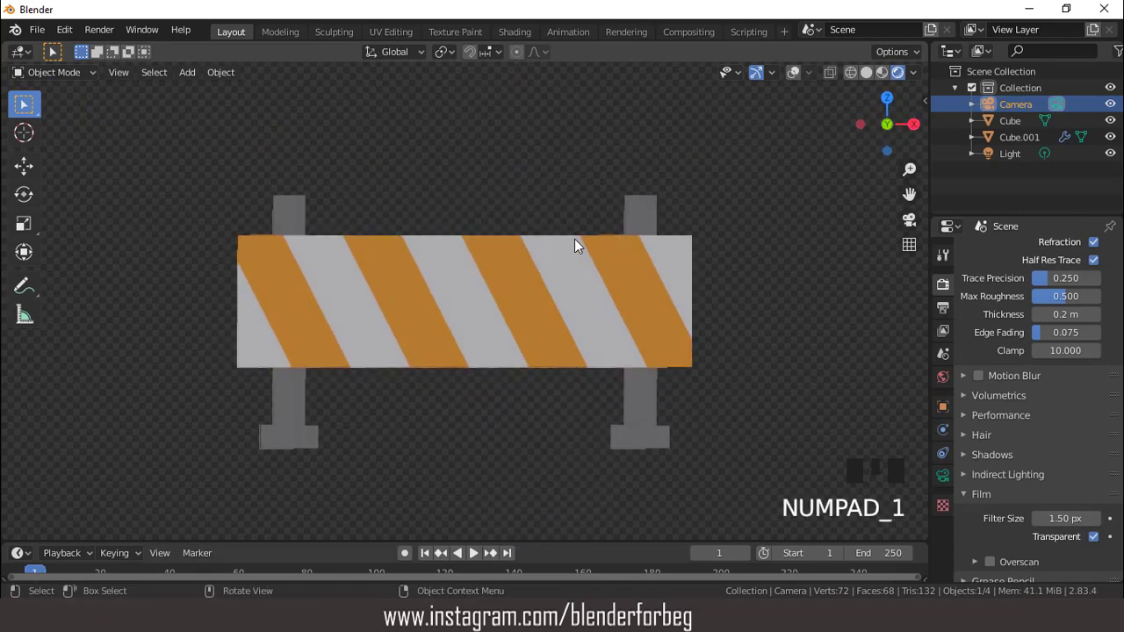
scroll(574, 239, "up", 3)
scroll(574, 239, "down", 3)
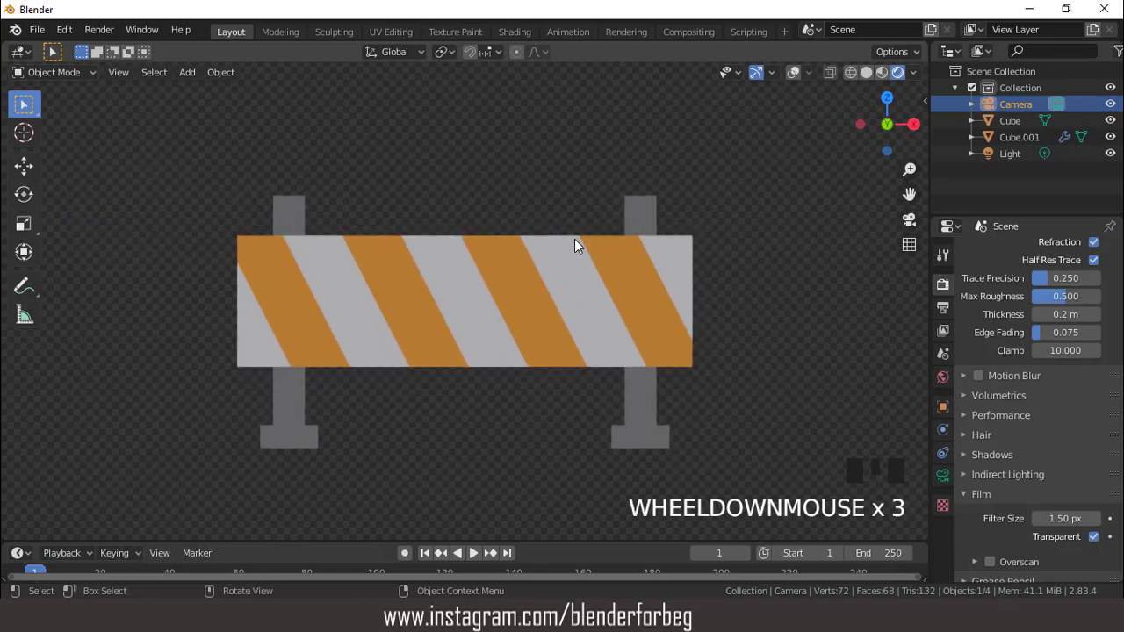